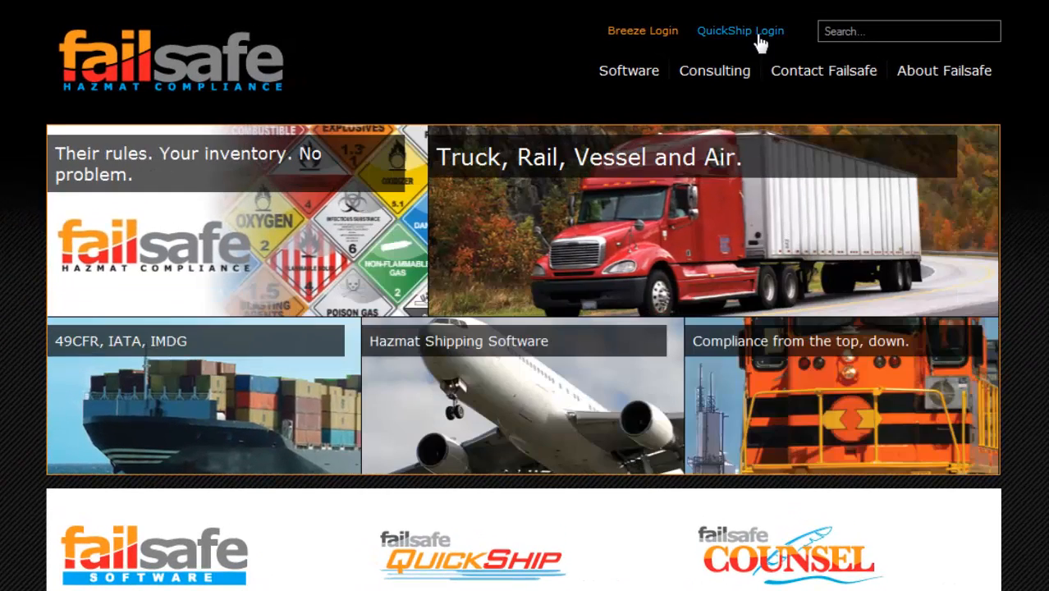
- Enter the user ID and account password on the QuickShip login page
click(741, 32)
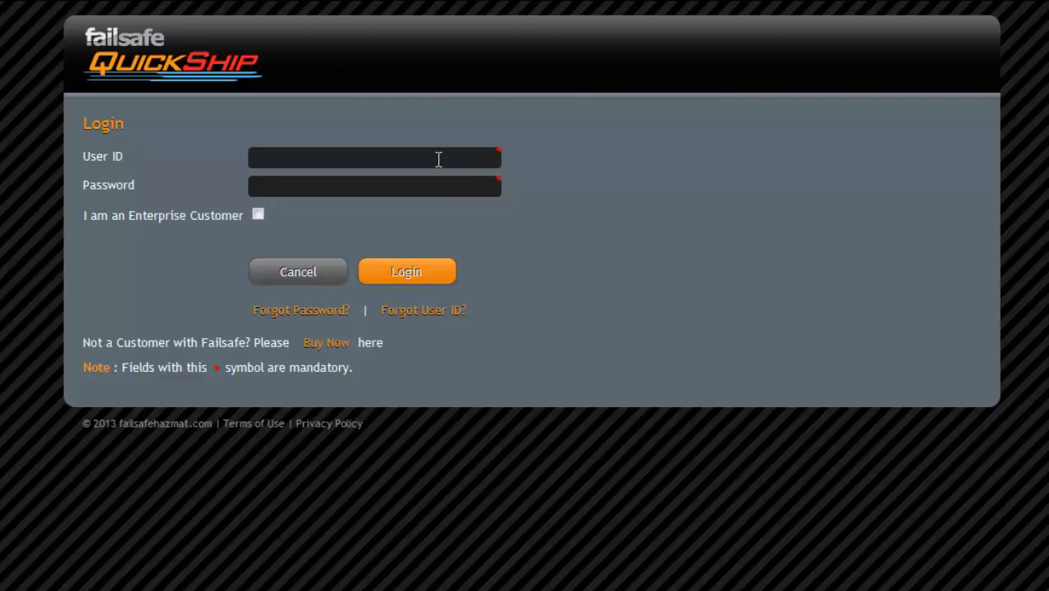
click(439, 158)
text(michael)
key(Tab)
text(********)
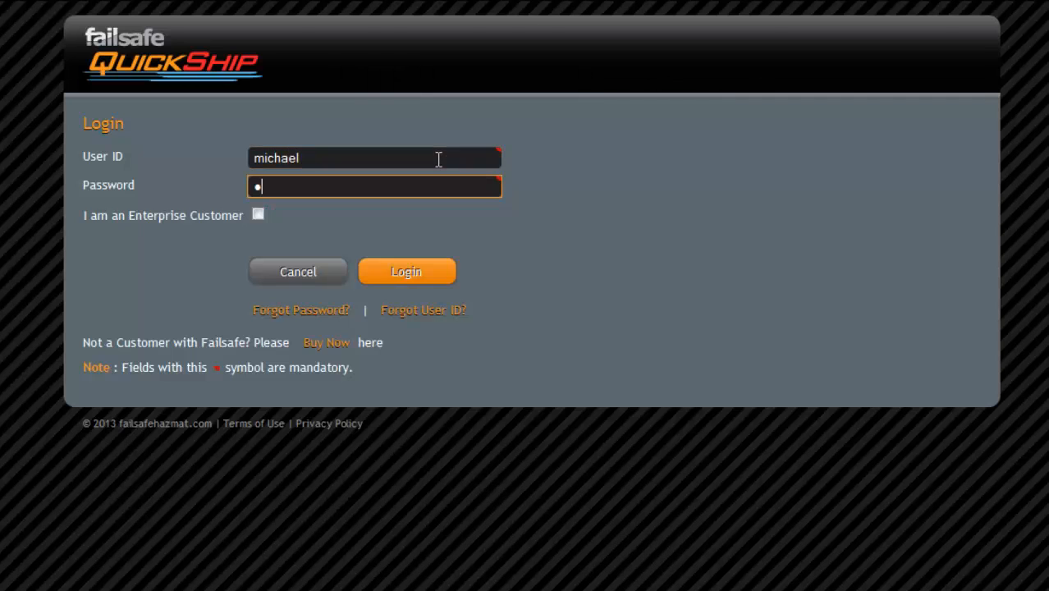
- Log in as an enterprise customer with the customer code and start a new shipment
click(258, 214)
key(Tab)
text(lindbergh)
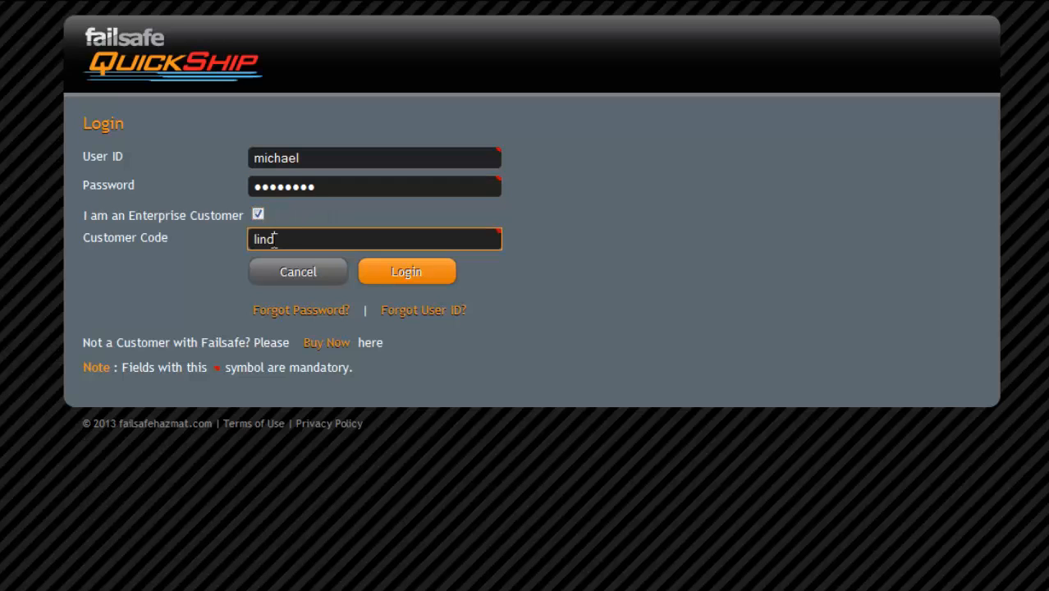
click(378, 273)
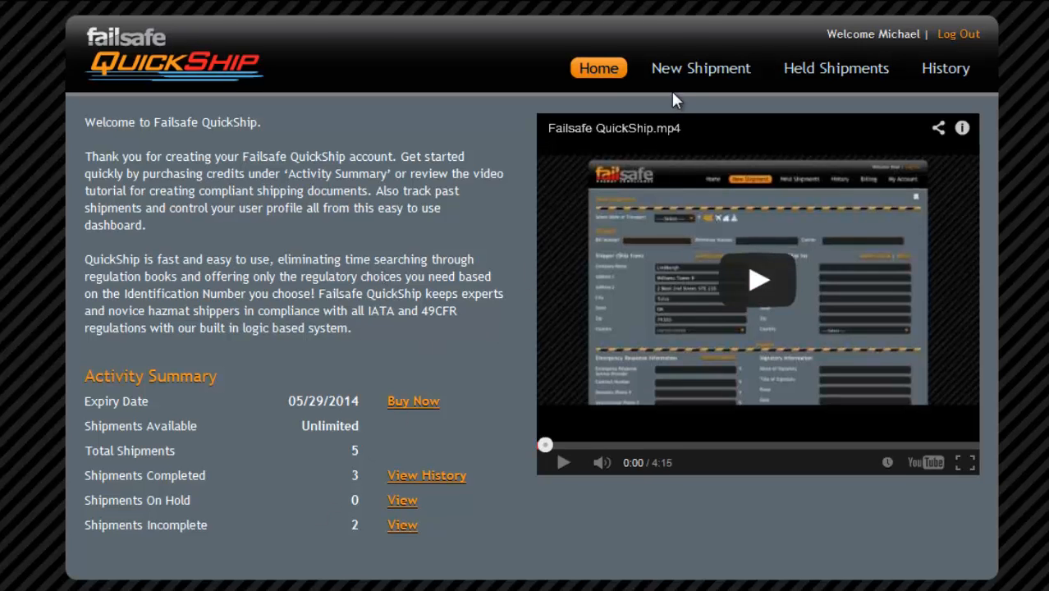
click(678, 76)
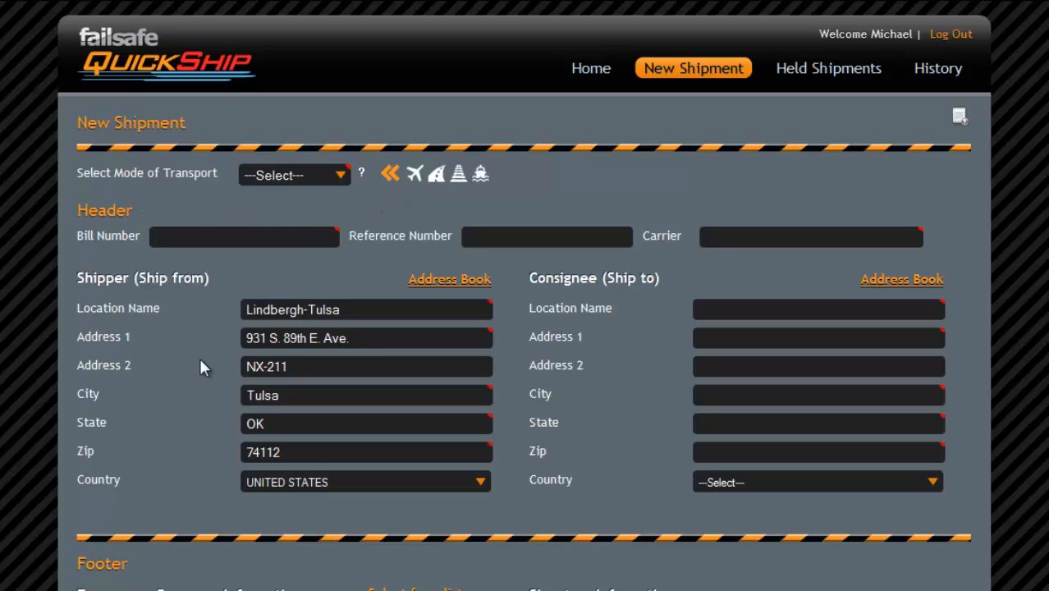
- Set Air transport, enter the bill and reference numbers, and choose Federal Express as carrier
click(337, 177)
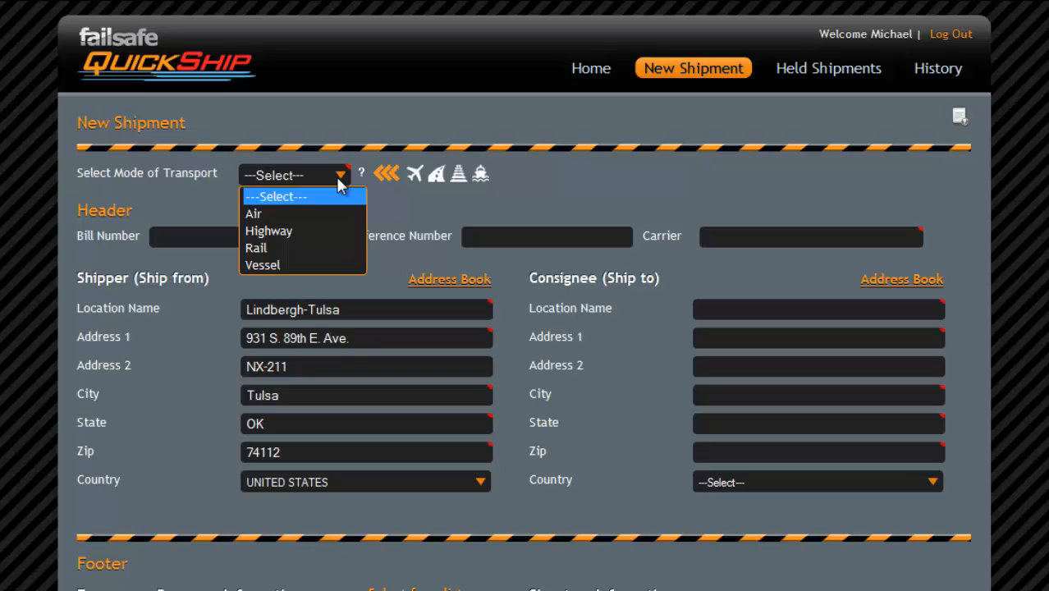
click(300, 217)
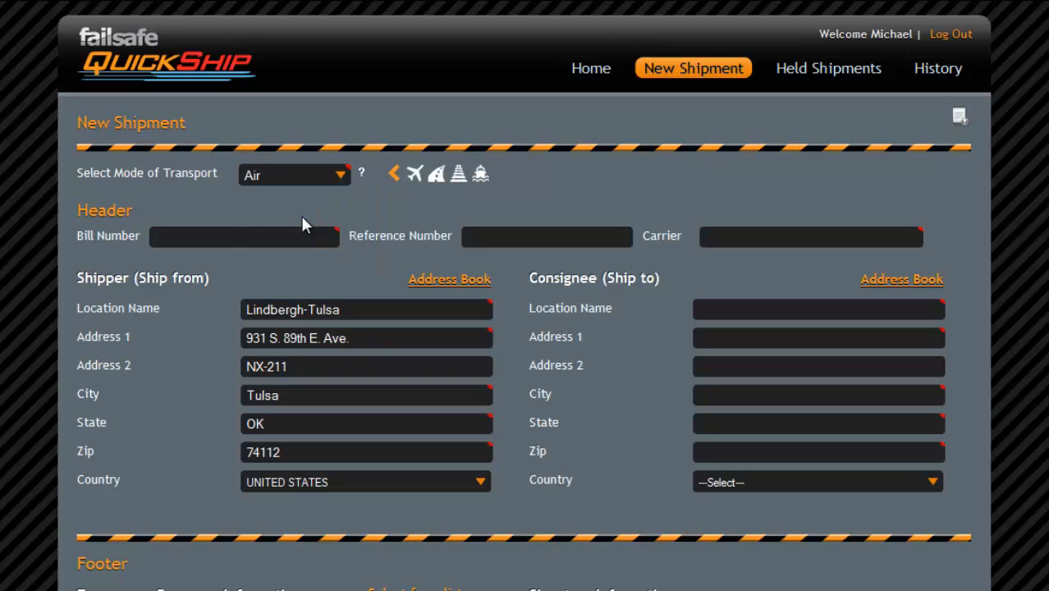
click(281, 236)
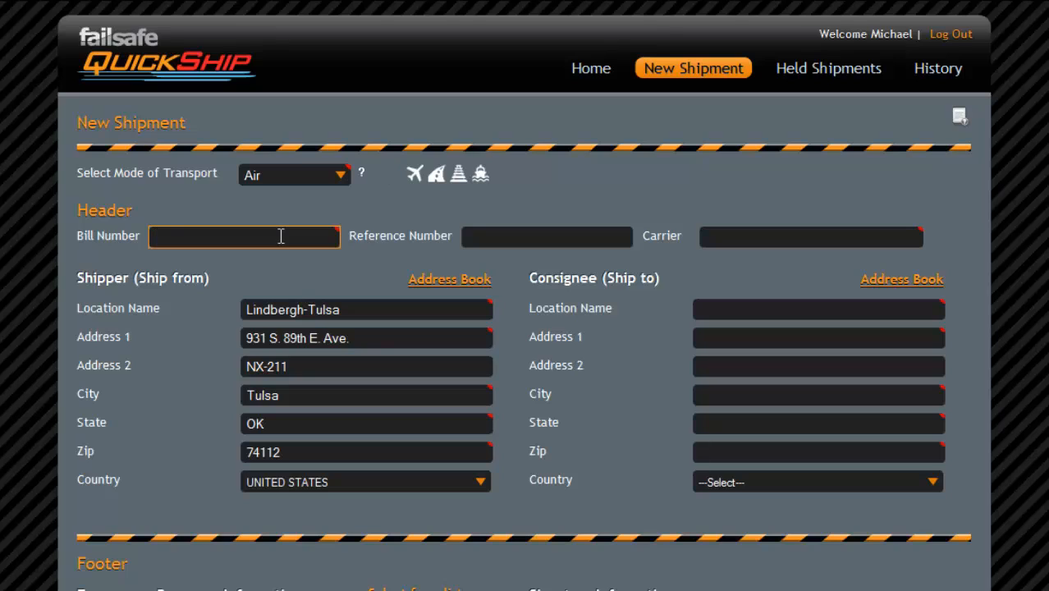
text(889665)
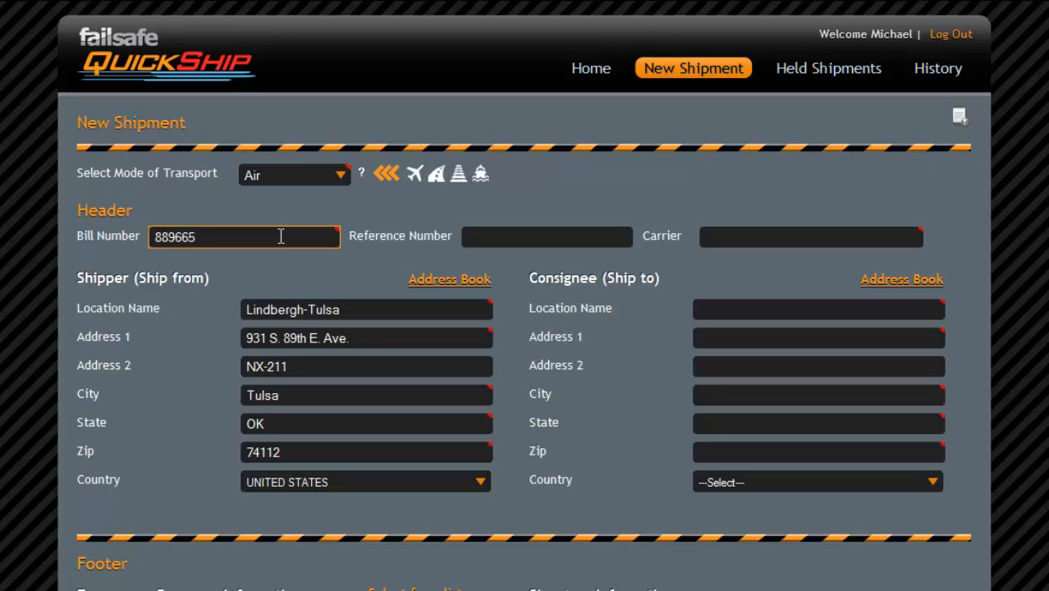
click(465, 237)
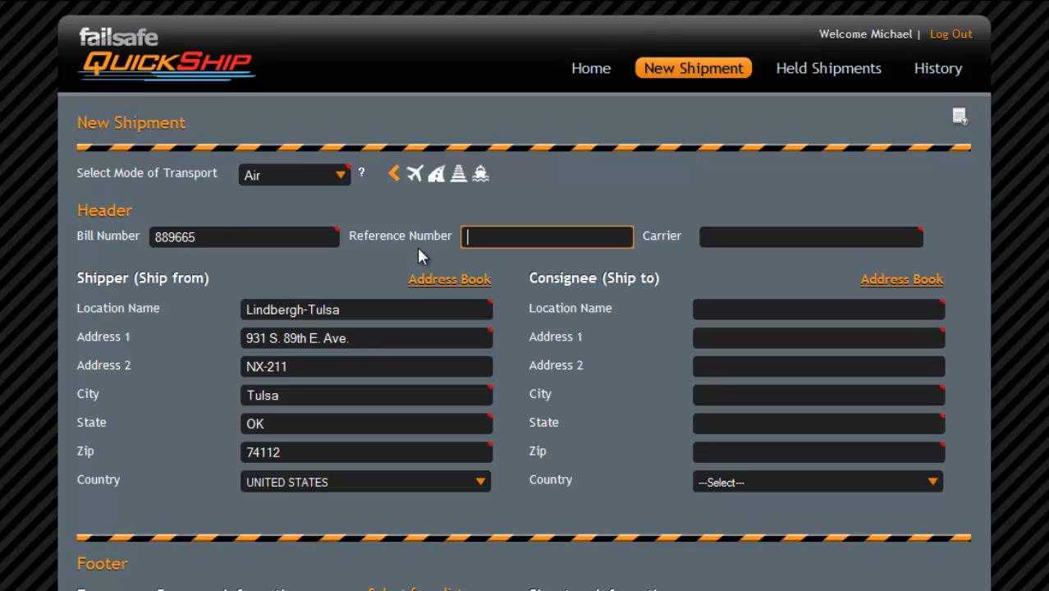
text(542)
click(711, 238)
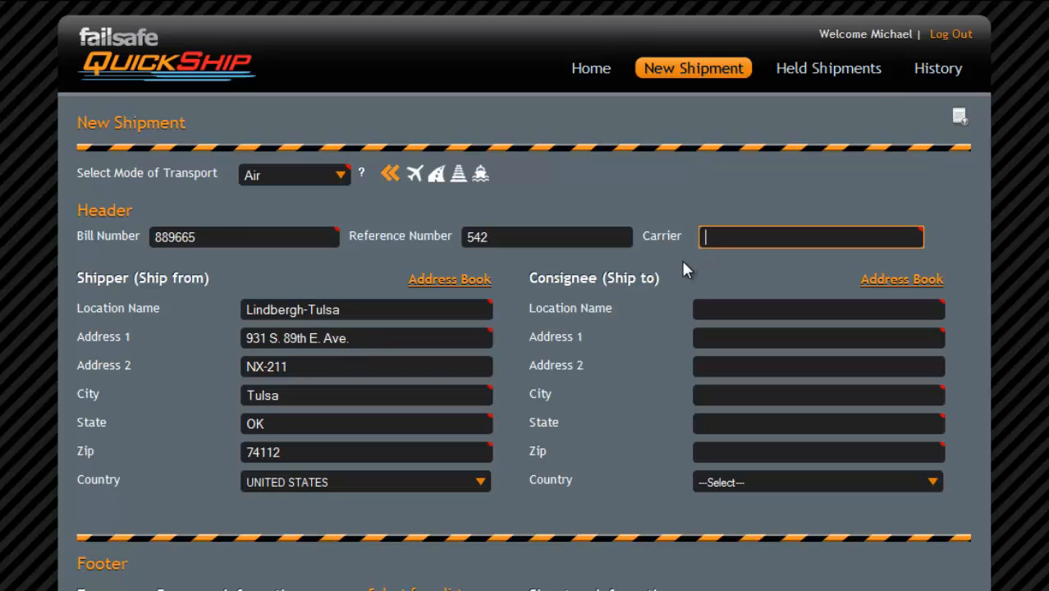
text(fed)
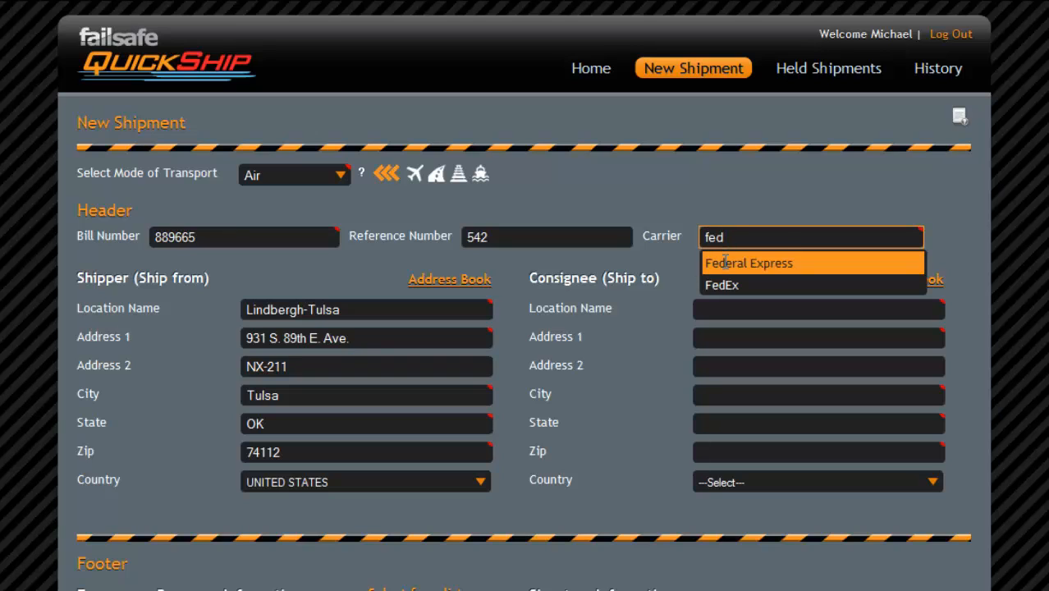
click(725, 262)
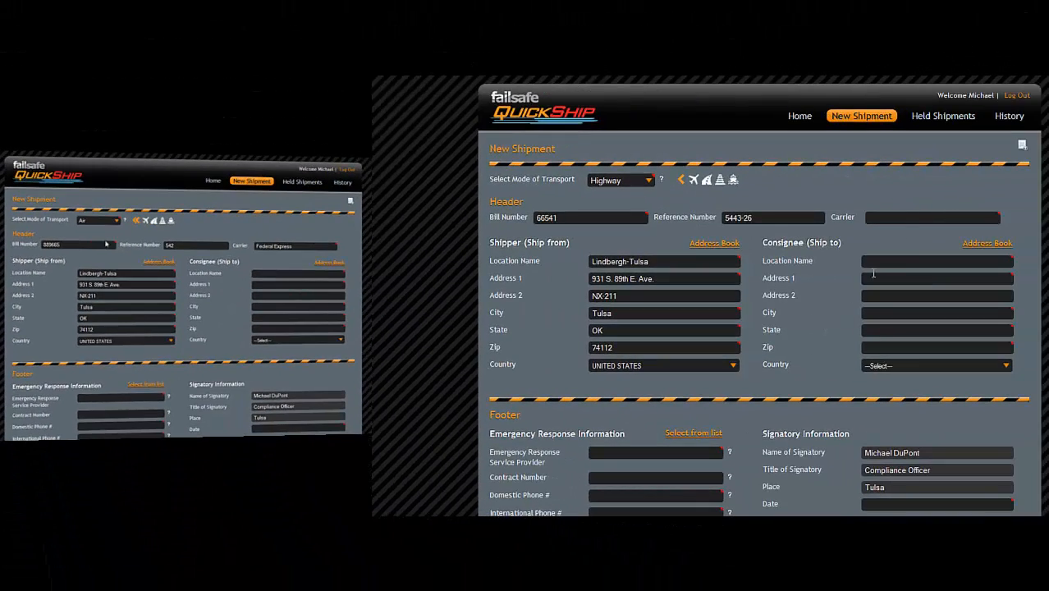
click(903, 220)
text(Federal)
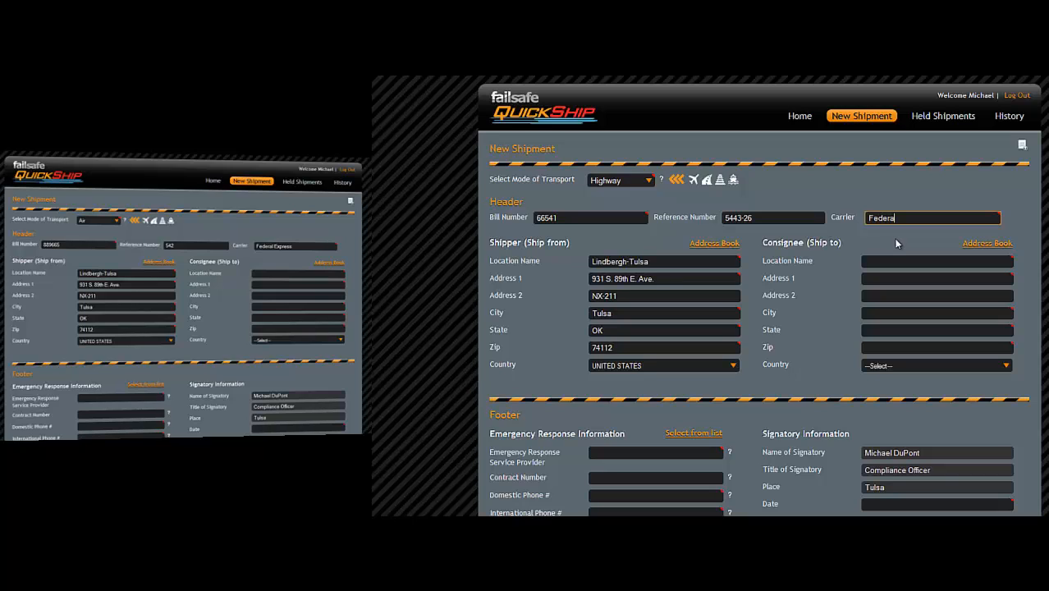
text( Express)
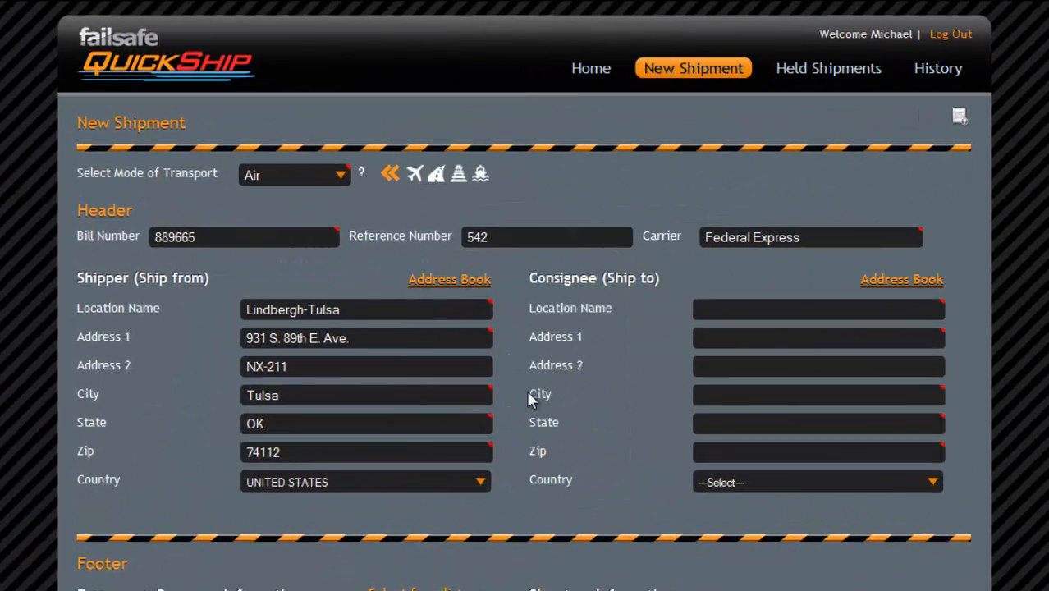
- Pick the Hale-Tulsa location from the consignee address book
click(870, 283)
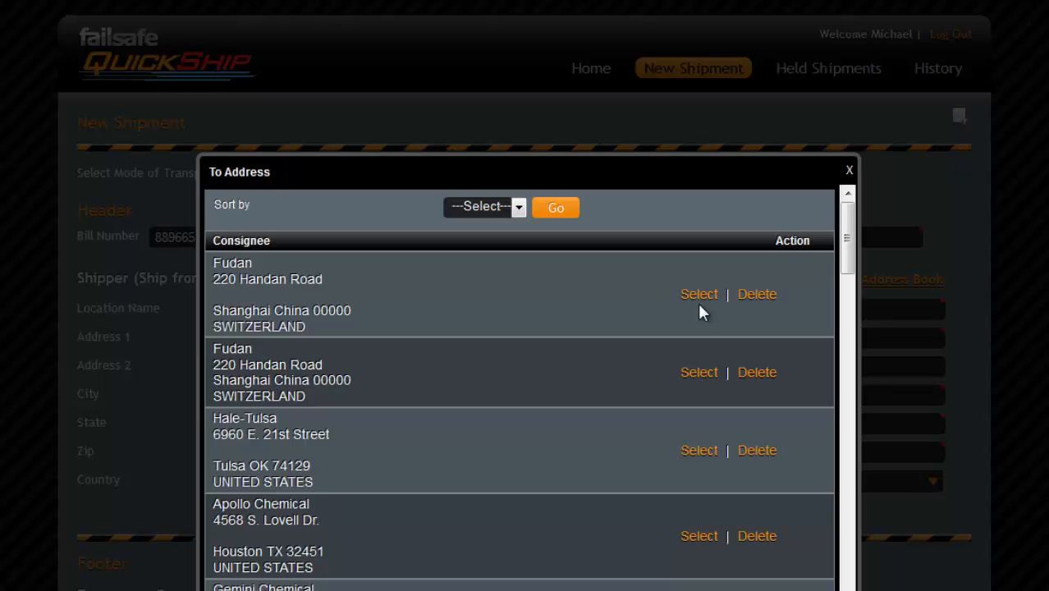
click(691, 453)
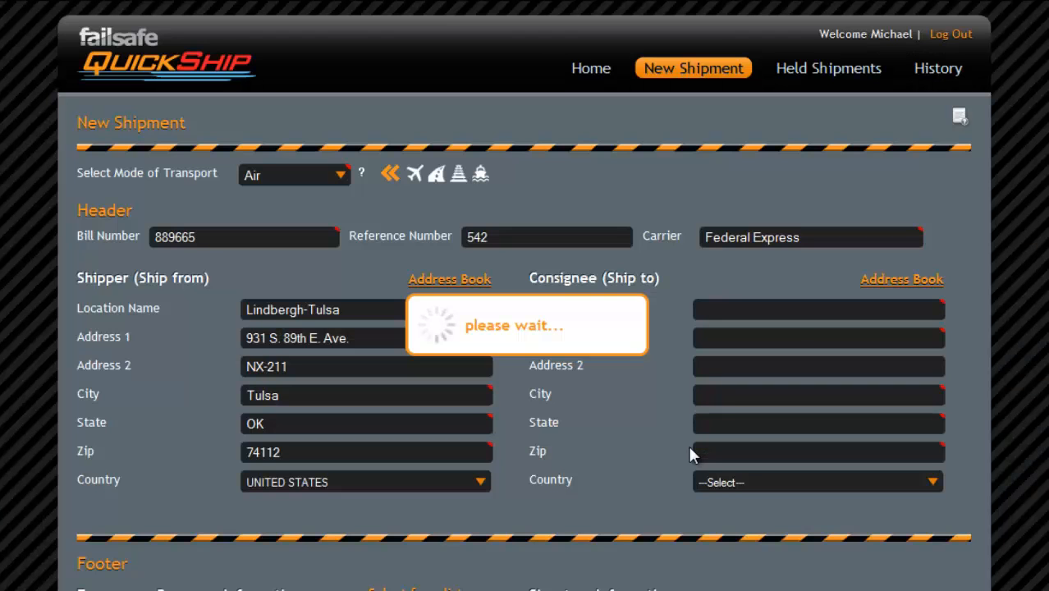
- Set Chemtrec as emergency response provider and enter its contract number
scroll(626, 421, down, 1)
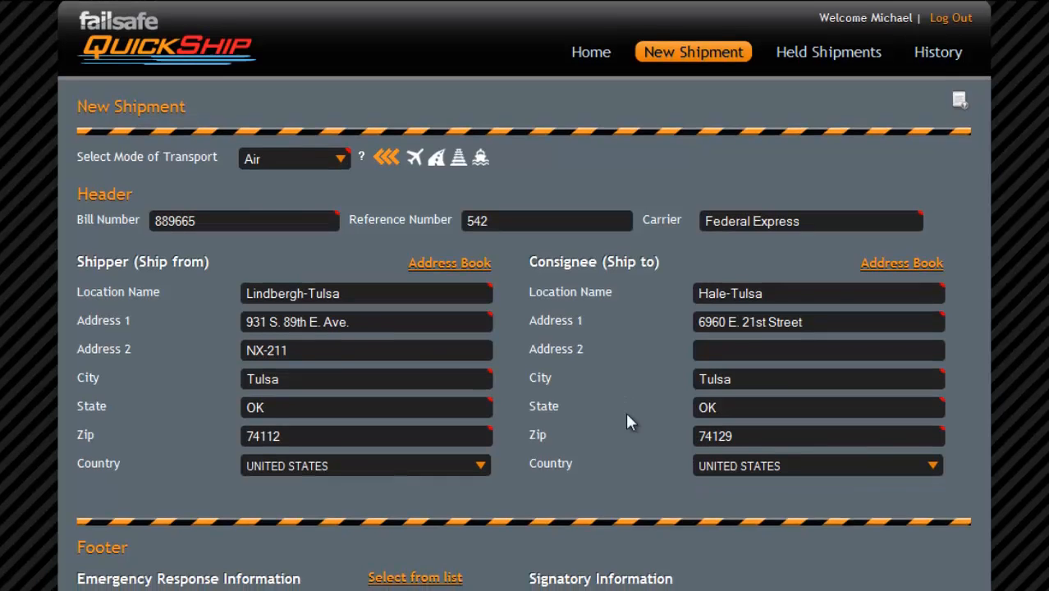
scroll(626, 417, down, 3)
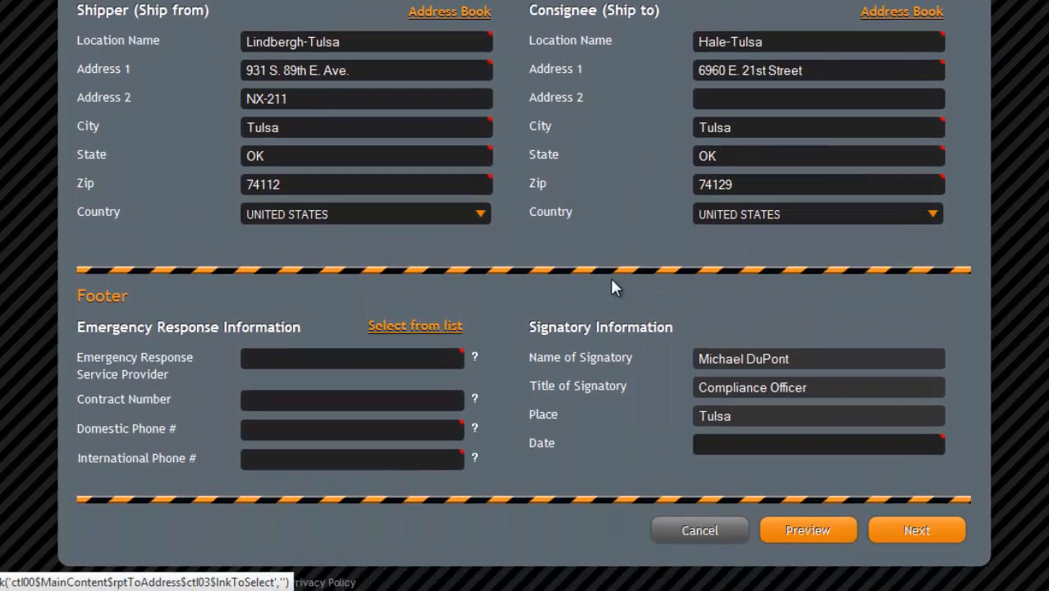
click(375, 325)
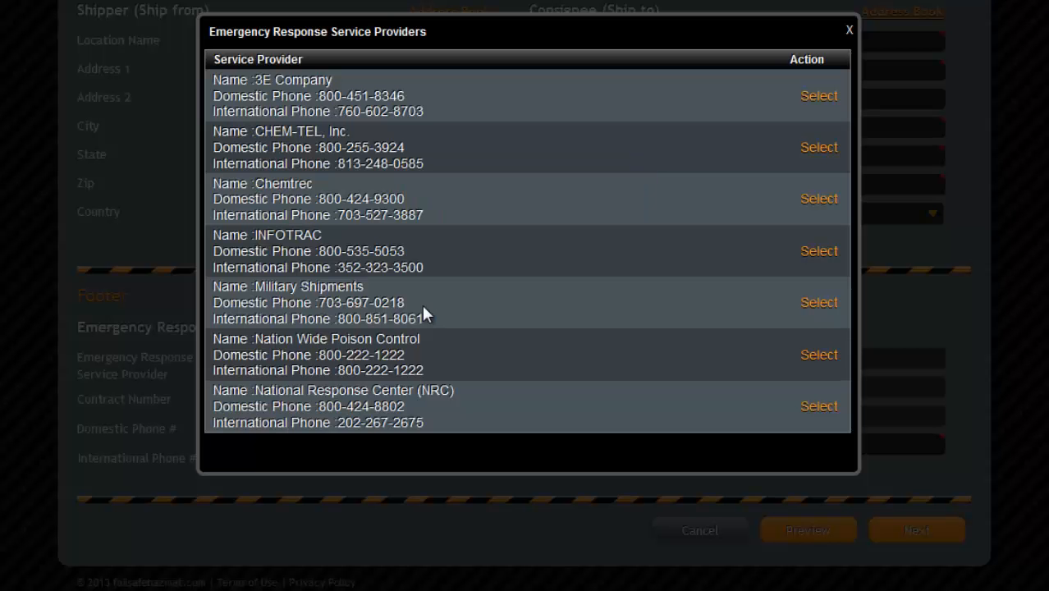
click(812, 200)
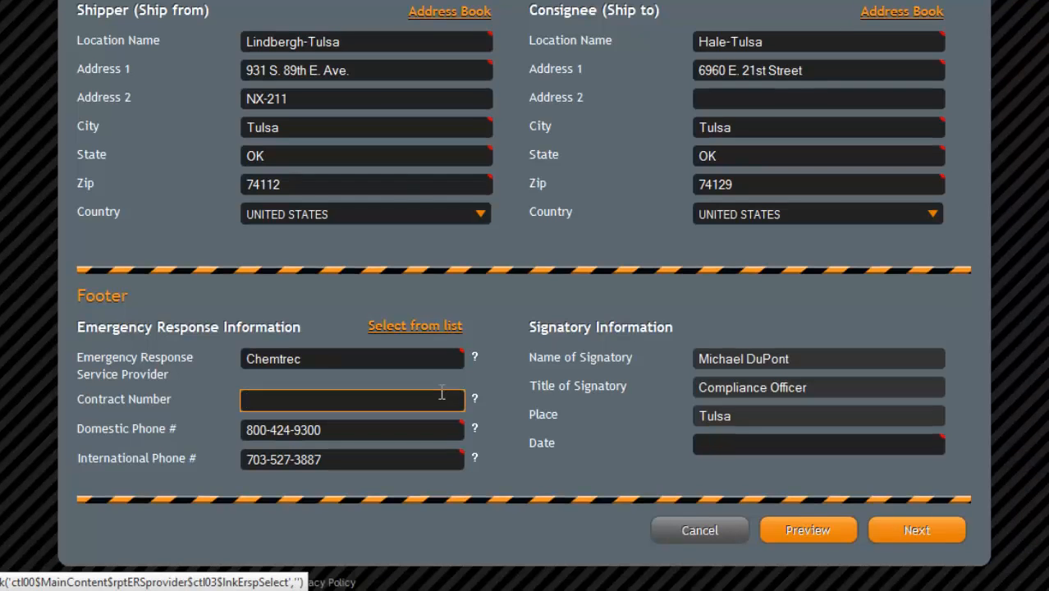
click(442, 394)
text(479-505)
click(573, 424)
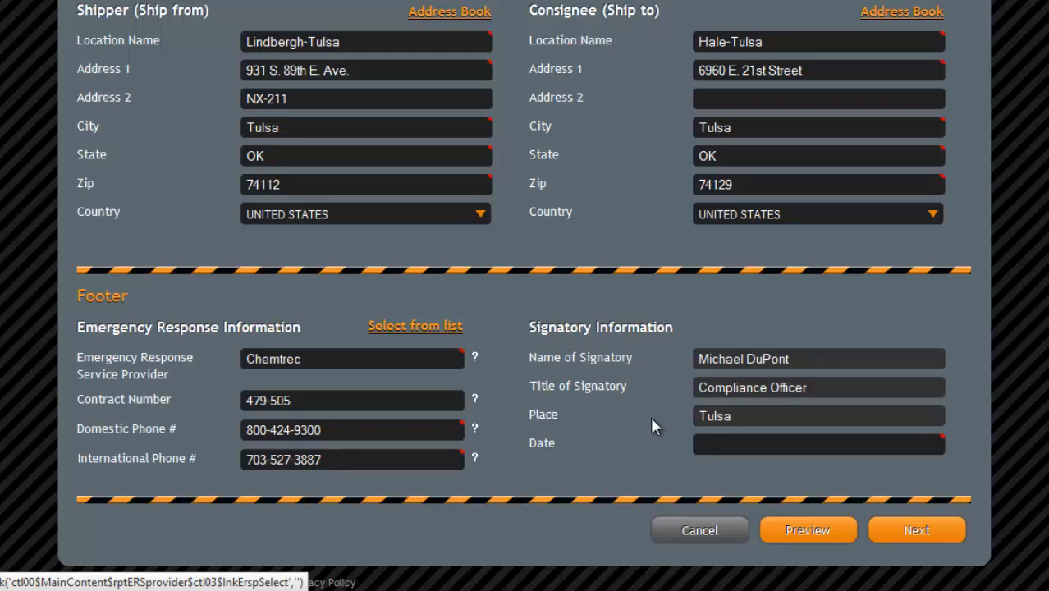
- Date the declaration August 6, 2013 and continue to the dangerous goods details
click(743, 442)
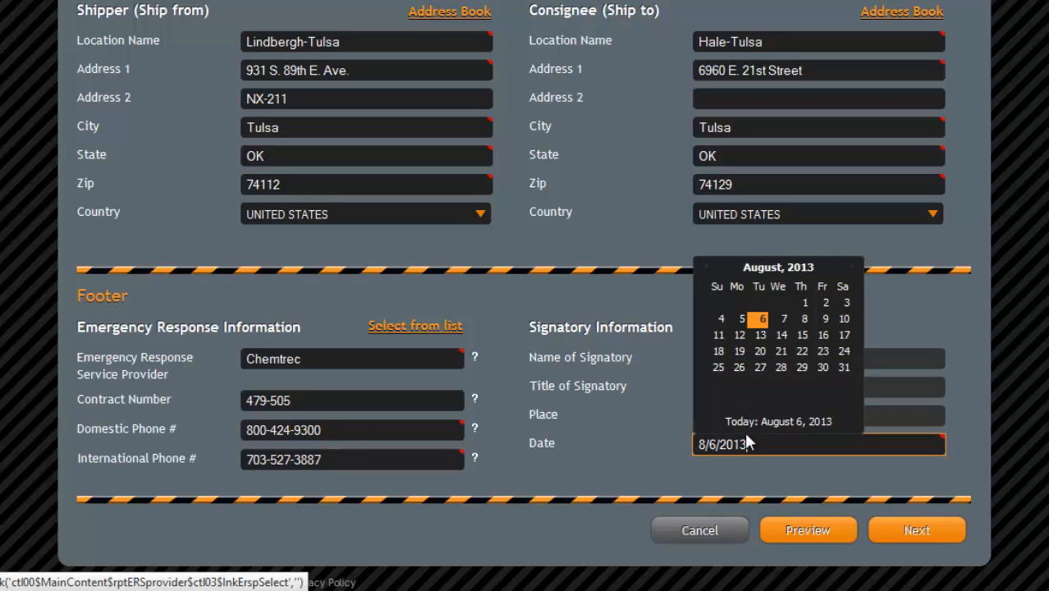
click(762, 324)
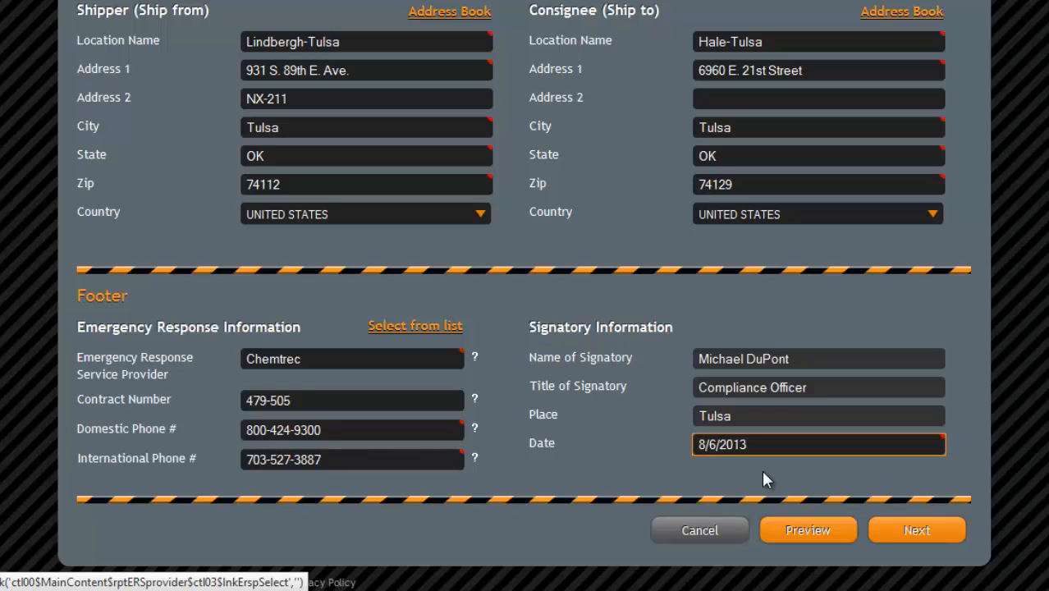
click(916, 529)
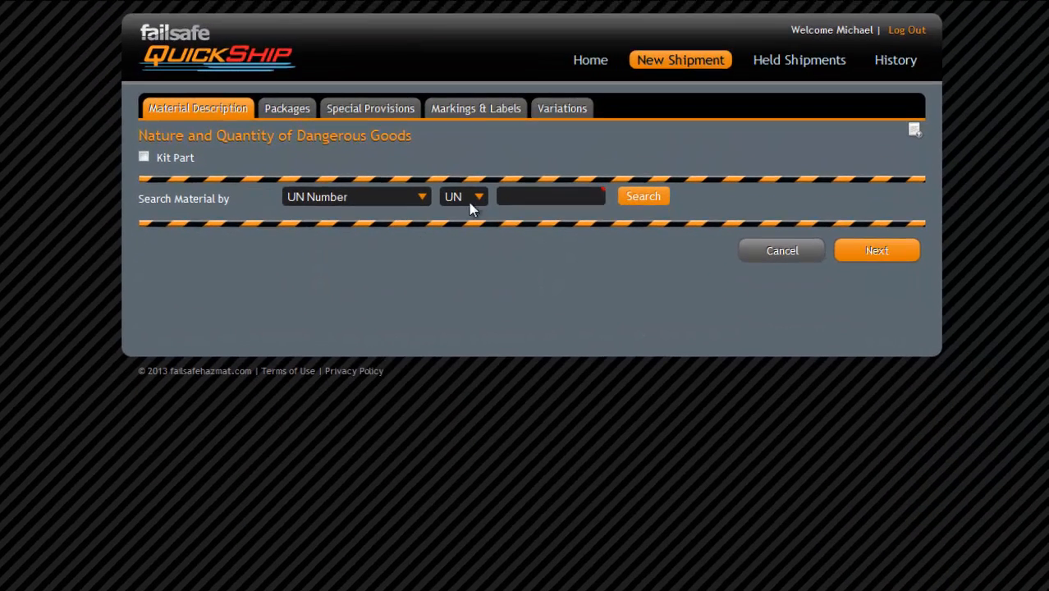
- Search the materials by UN number 1263
click(426, 204)
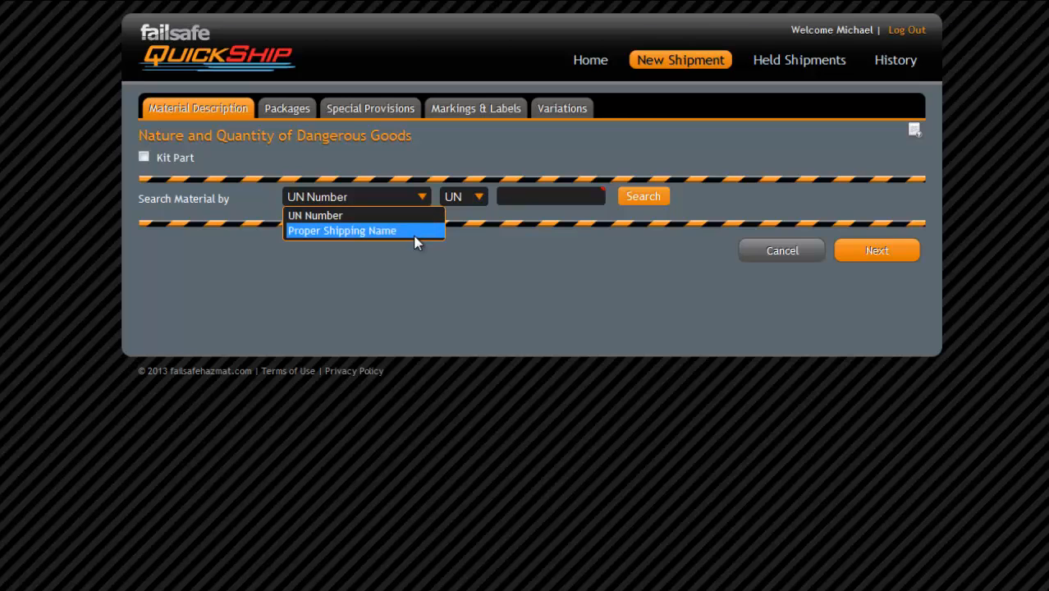
click(413, 219)
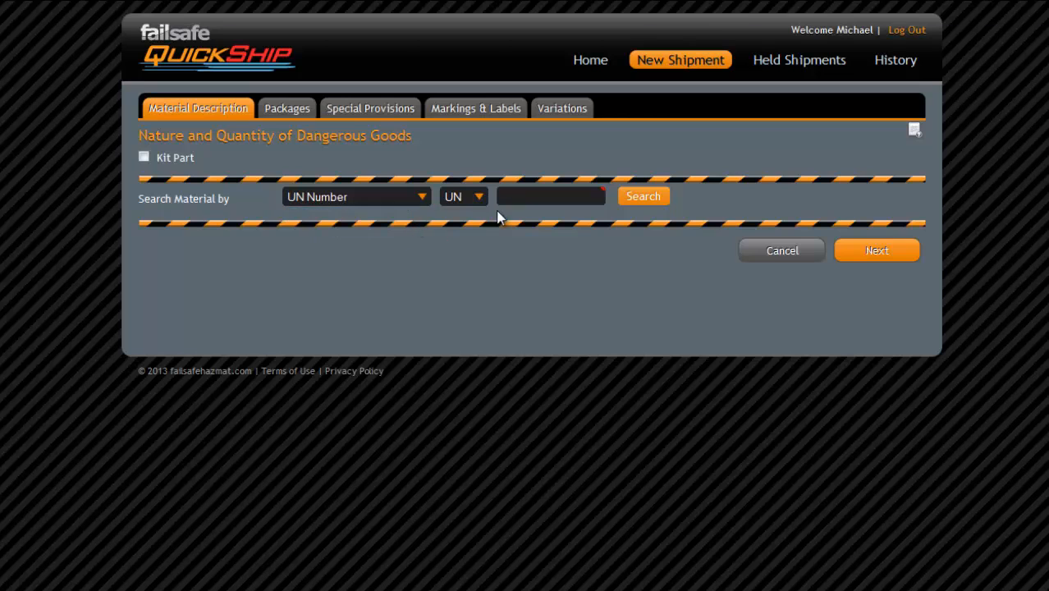
click(516, 198)
text(1263)
click(627, 203)
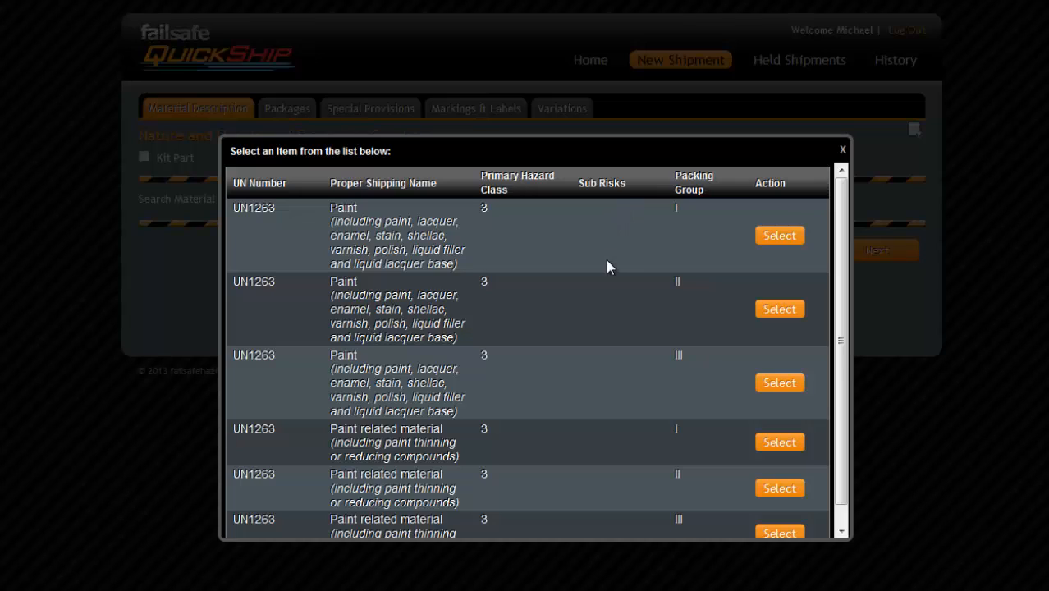
- Select UN1263 Paint, packing group III, and review the ERG 128 guide before closing it
click(772, 383)
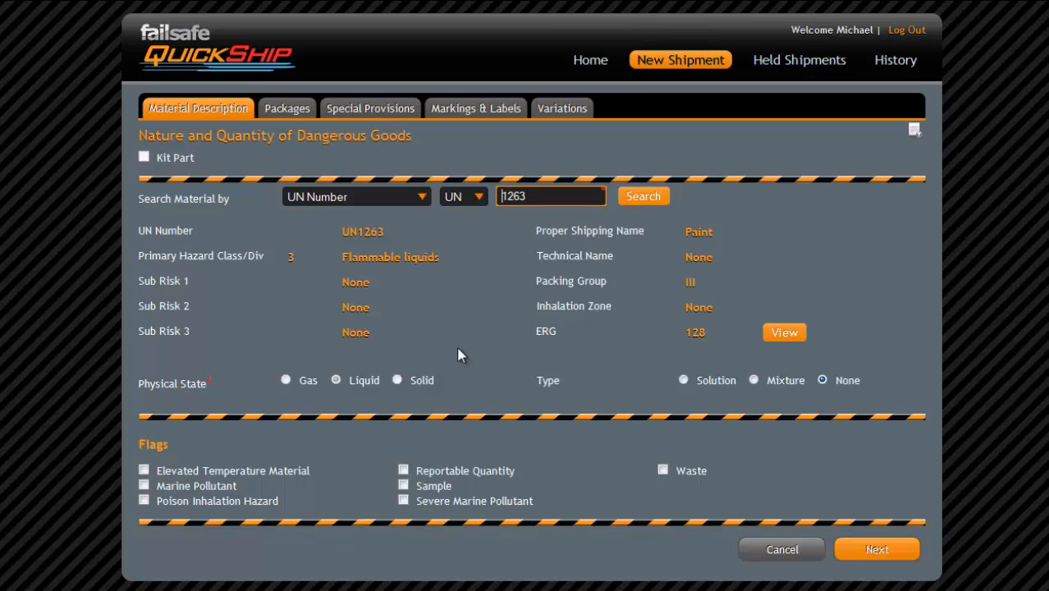
click(776, 333)
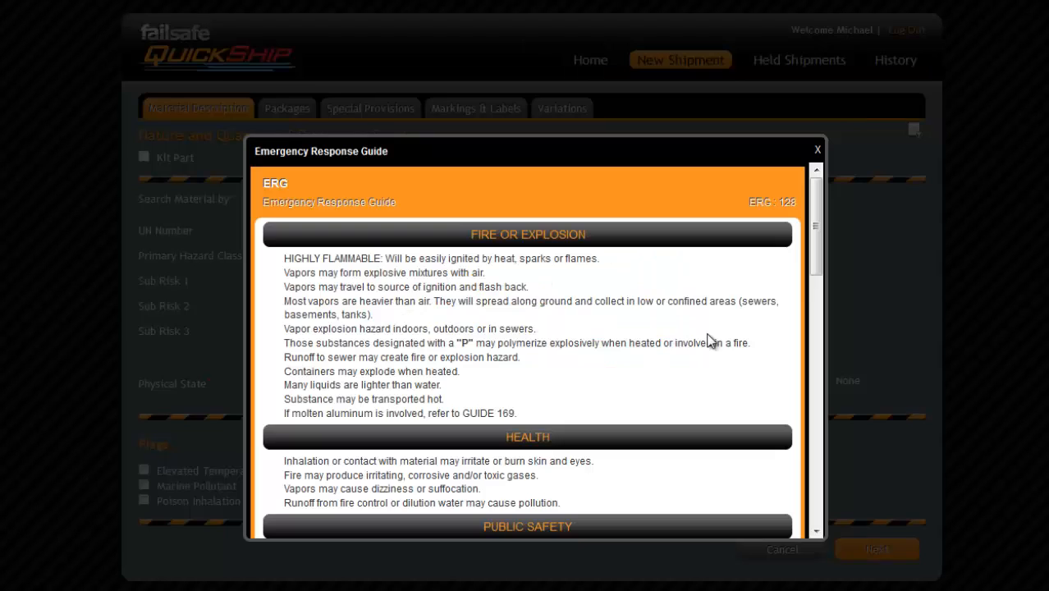
drag(815, 240, 827, 396)
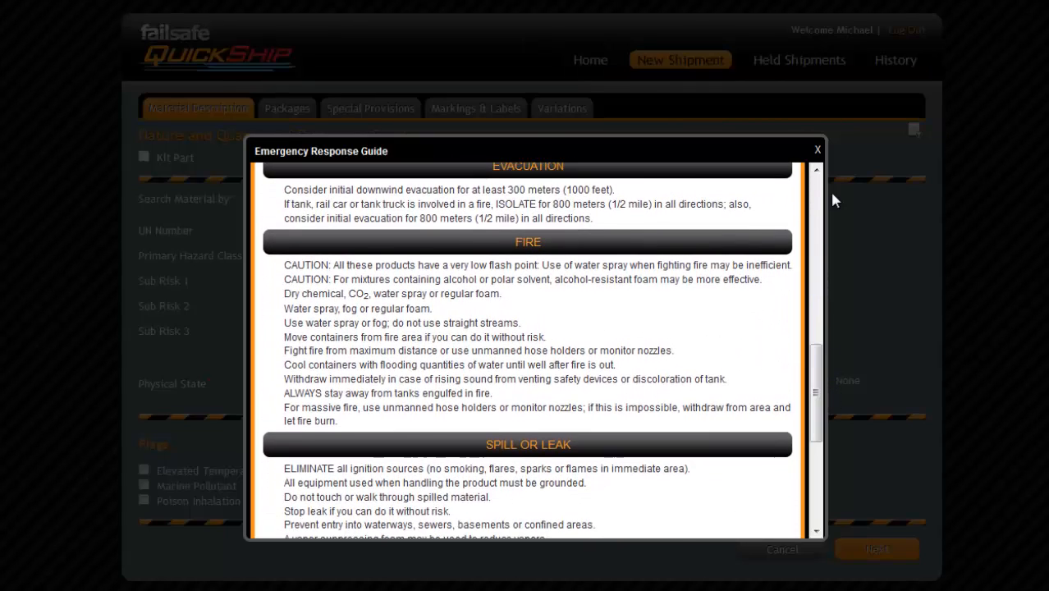
click(818, 149)
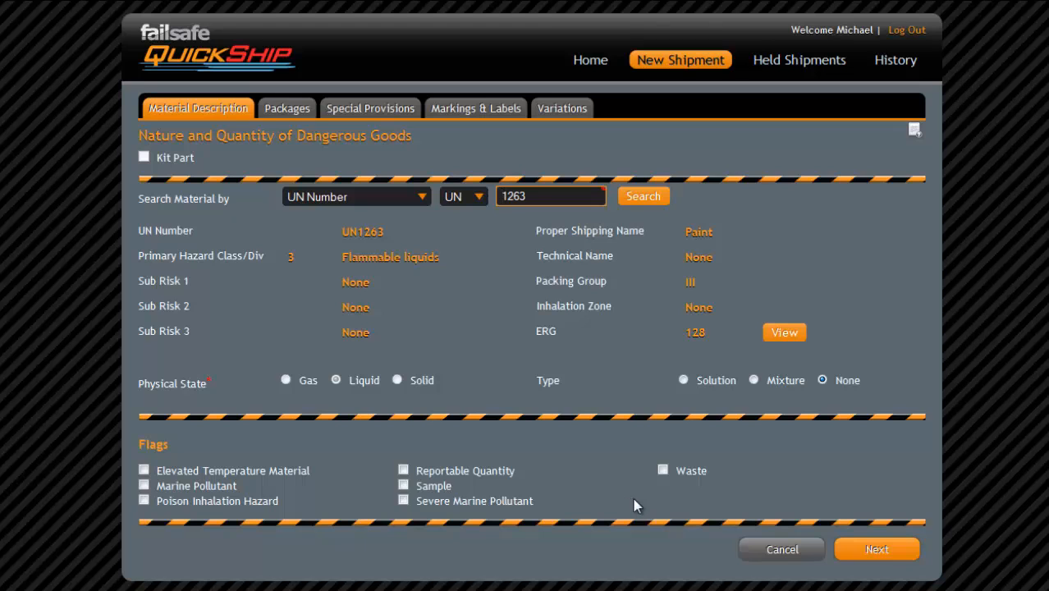
- Choose packing instruction 355 (PCA PI) and enter the package quantity
click(860, 552)
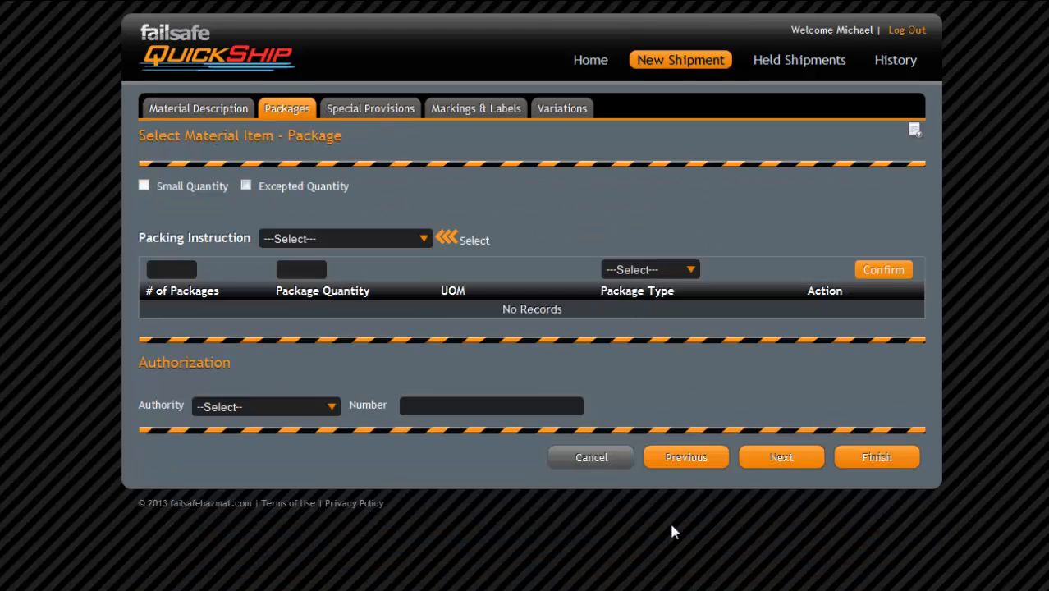
click(424, 239)
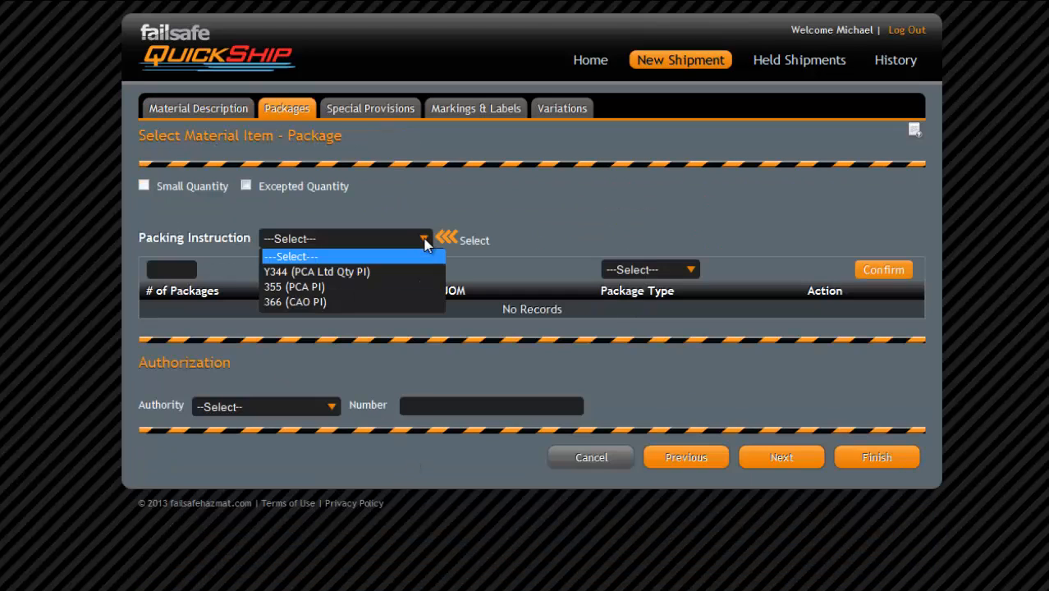
click(394, 289)
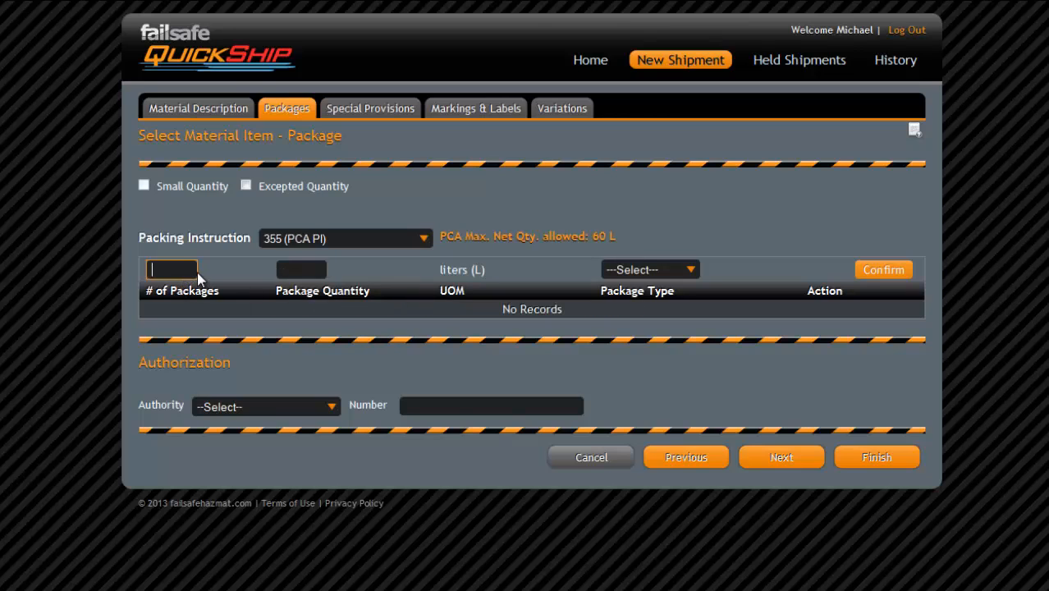
key(Tab)
text(65)
- Add the package as a Fibreboard Box, correcting the quantity from 65 to 60 L
click(690, 271)
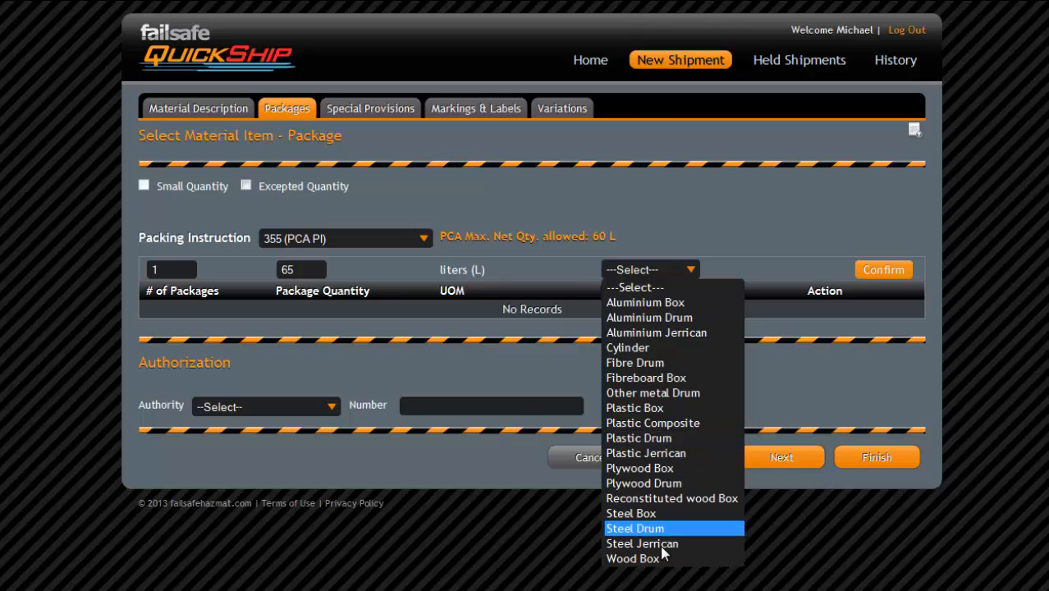
click(666, 379)
click(875, 274)
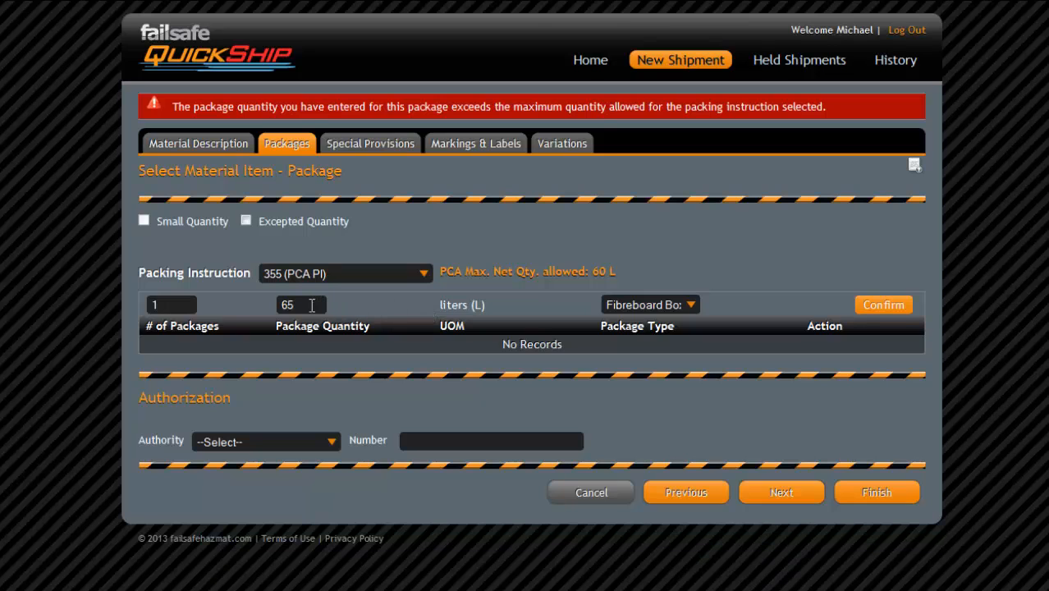
click(312, 305)
key(BackSpace)
text(0)
click(870, 307)
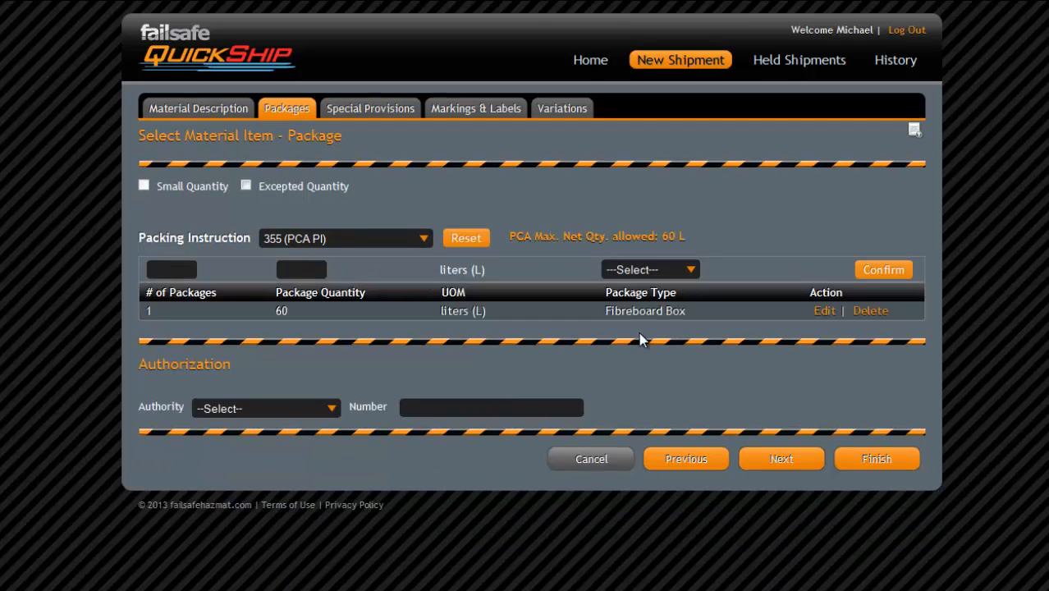
- Set the authority to Special Permit DOT-SP with permit number 1234567 and continue
click(329, 415)
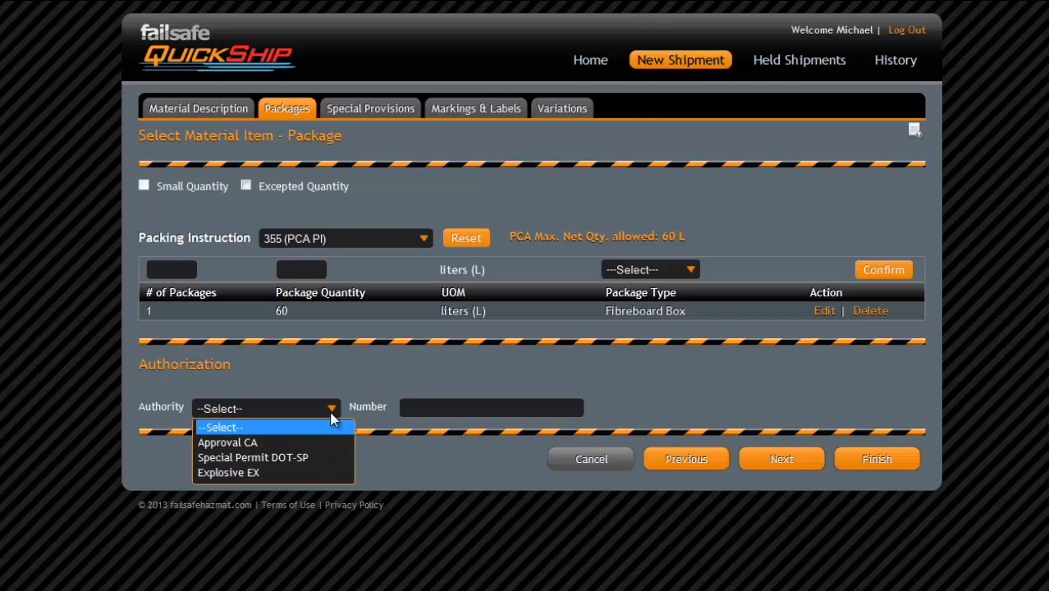
click(303, 467)
text(1234567)
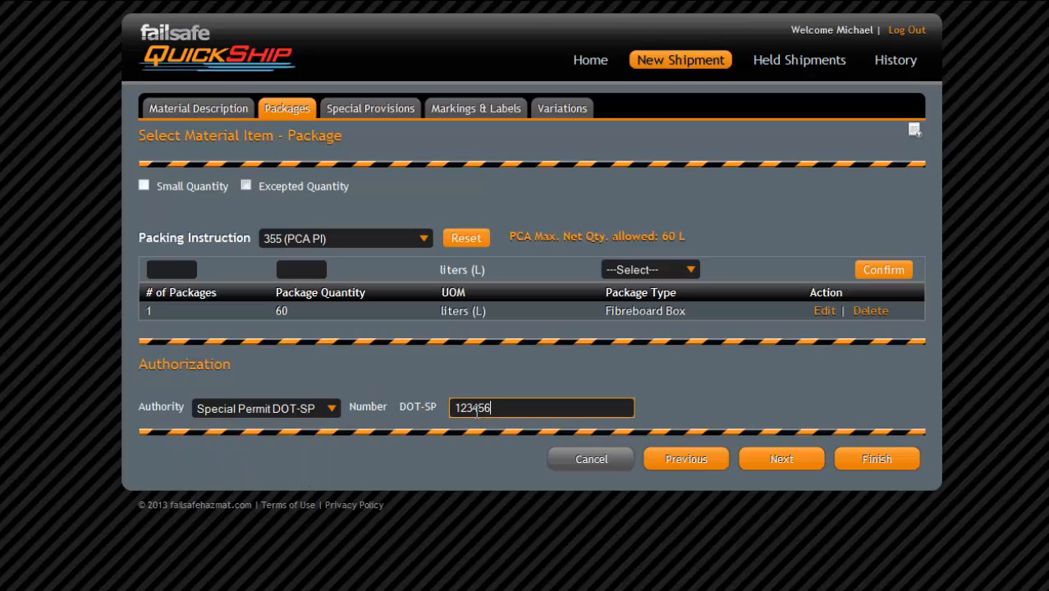
click(816, 466)
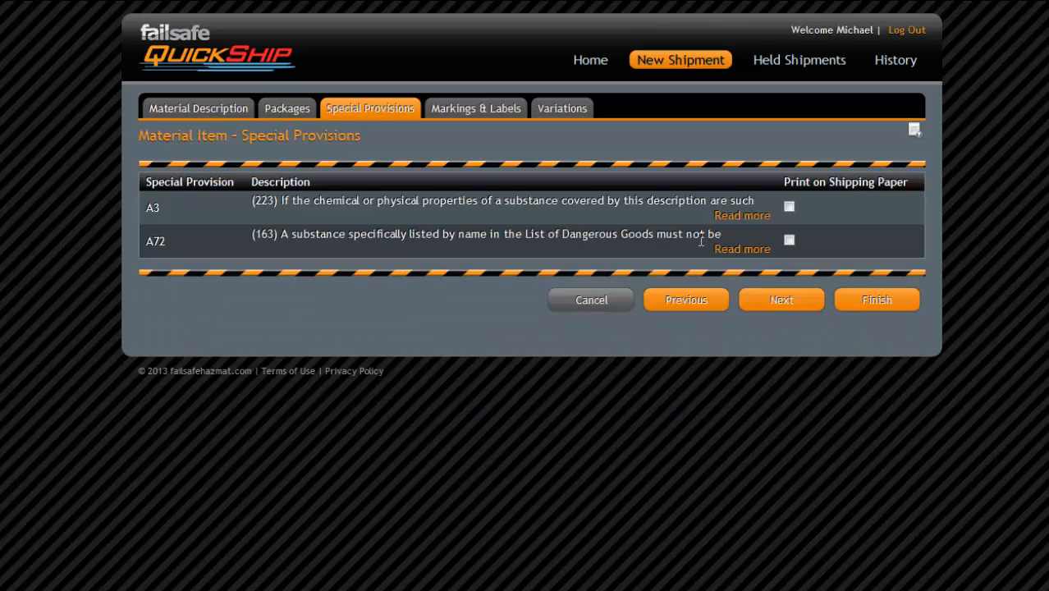
- Read provision A3 and have provision A72 printed on the shipping paper
click(729, 217)
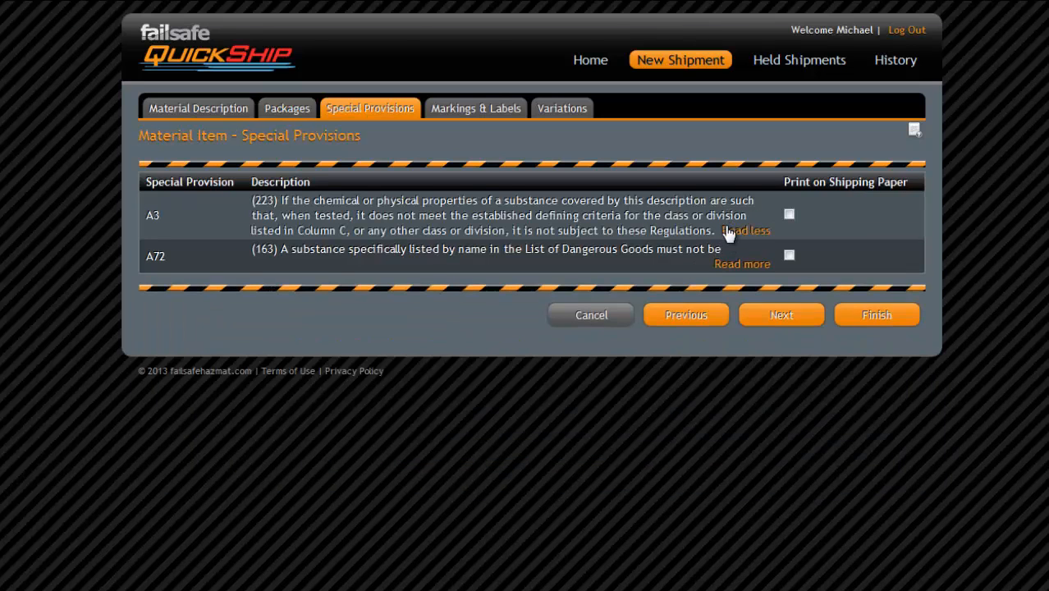
click(789, 255)
click(778, 326)
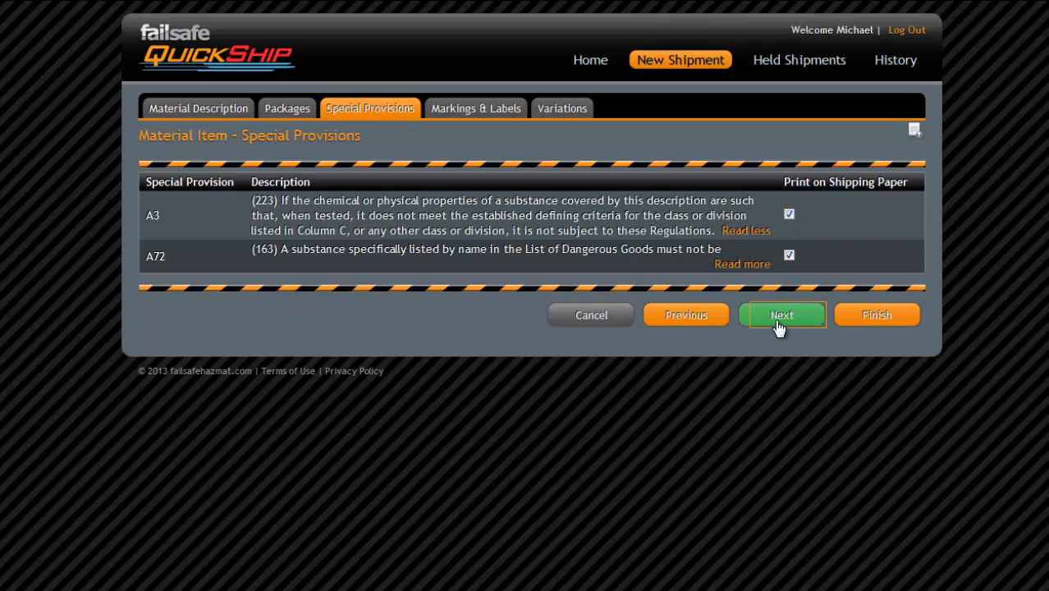
- Review the markings, labels and variations, then finish the UN1263 Paint item
scroll(623, 343, down, 6)
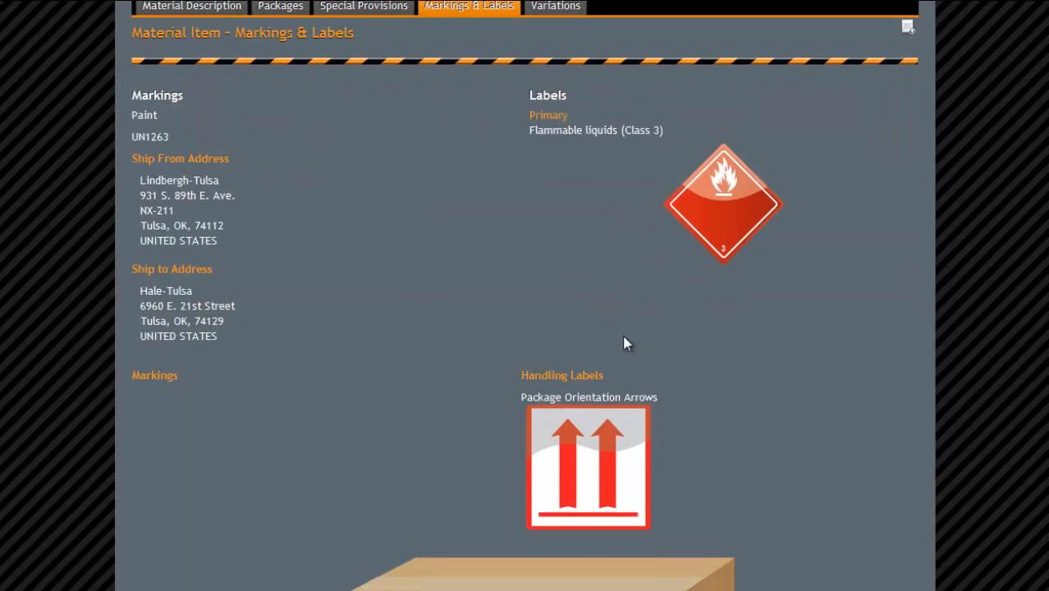
scroll(622, 300, down, 1)
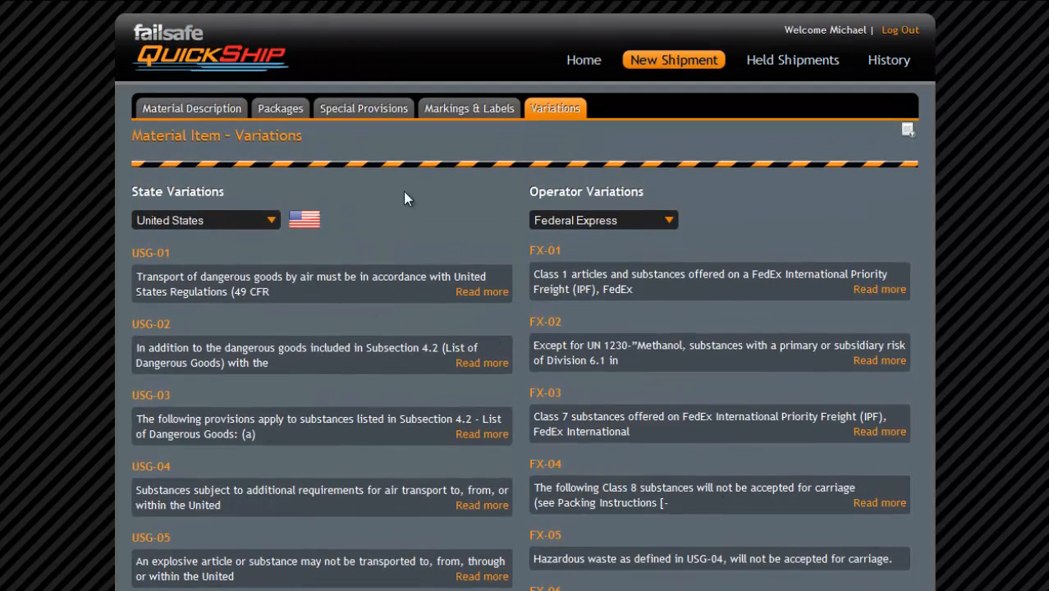
scroll(497, 250, down, 4)
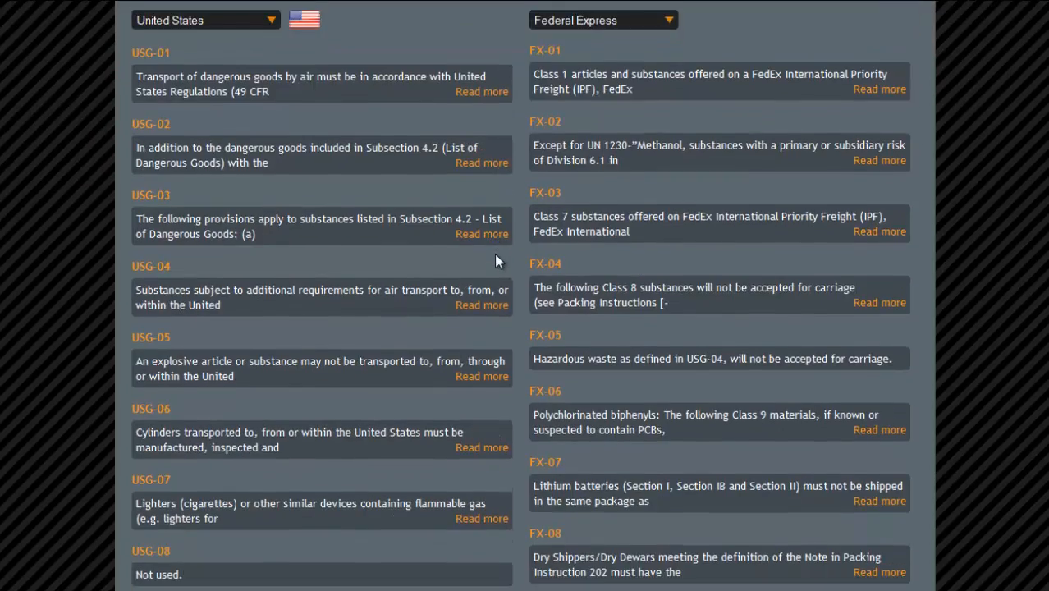
scroll(495, 256, down, 10)
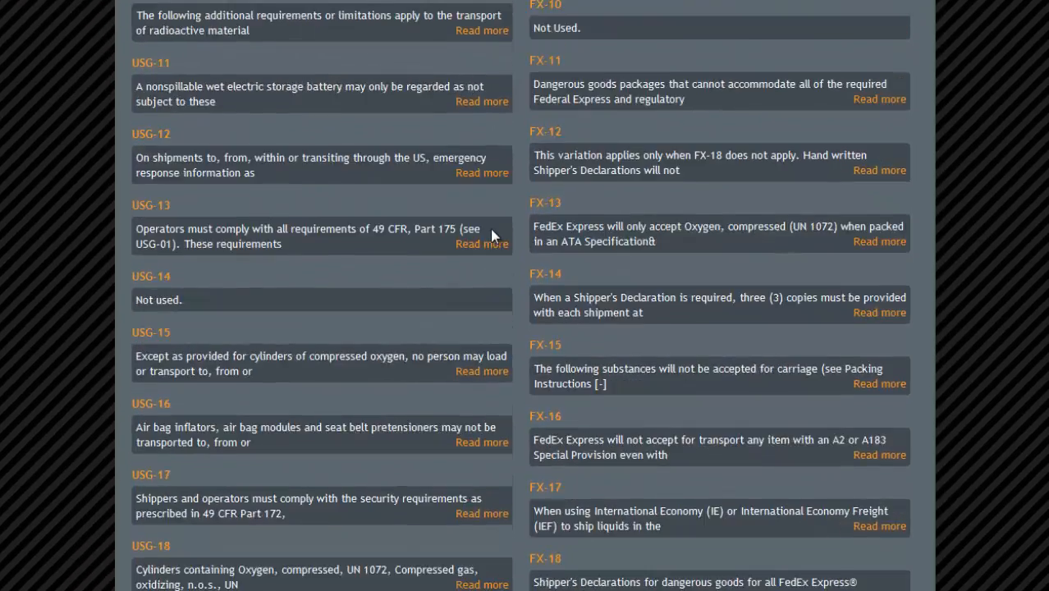
scroll(493, 212, down, 1)
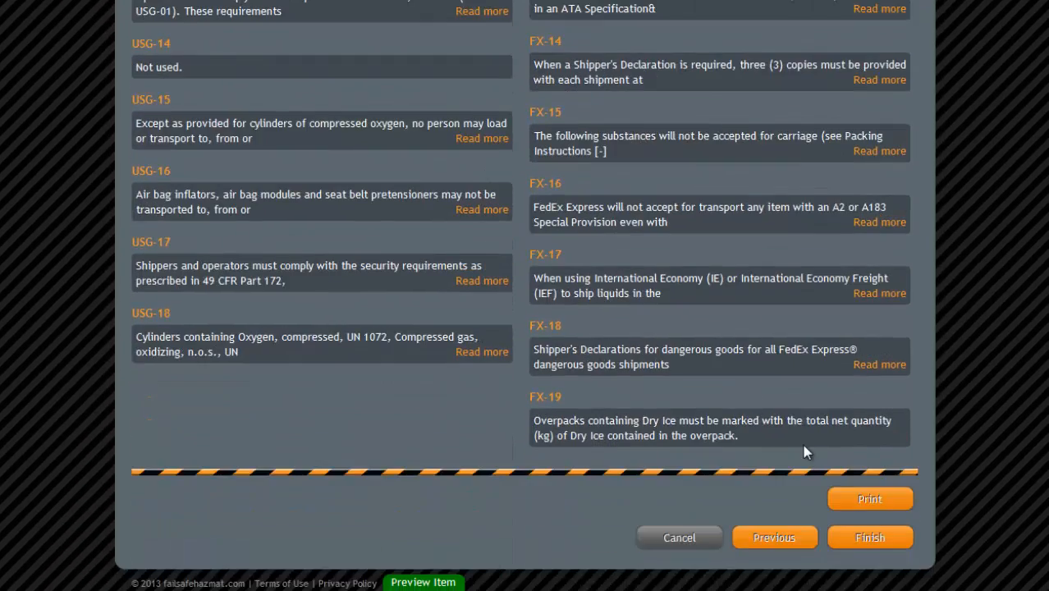
click(869, 538)
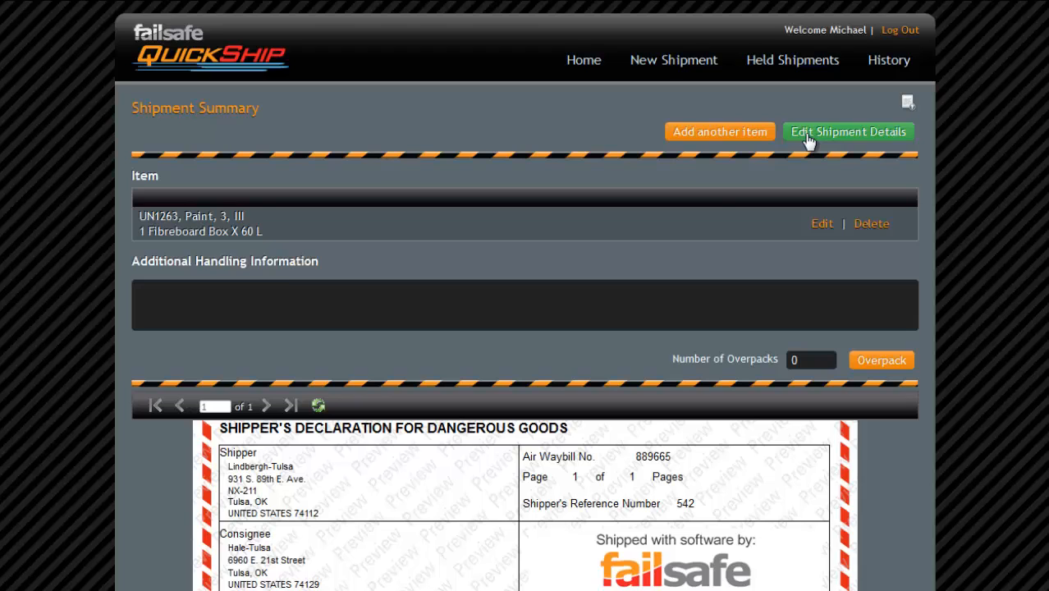
- Add the handling note 'Ensure outer packaging is sealed properly' and complete the shipment
click(475, 293)
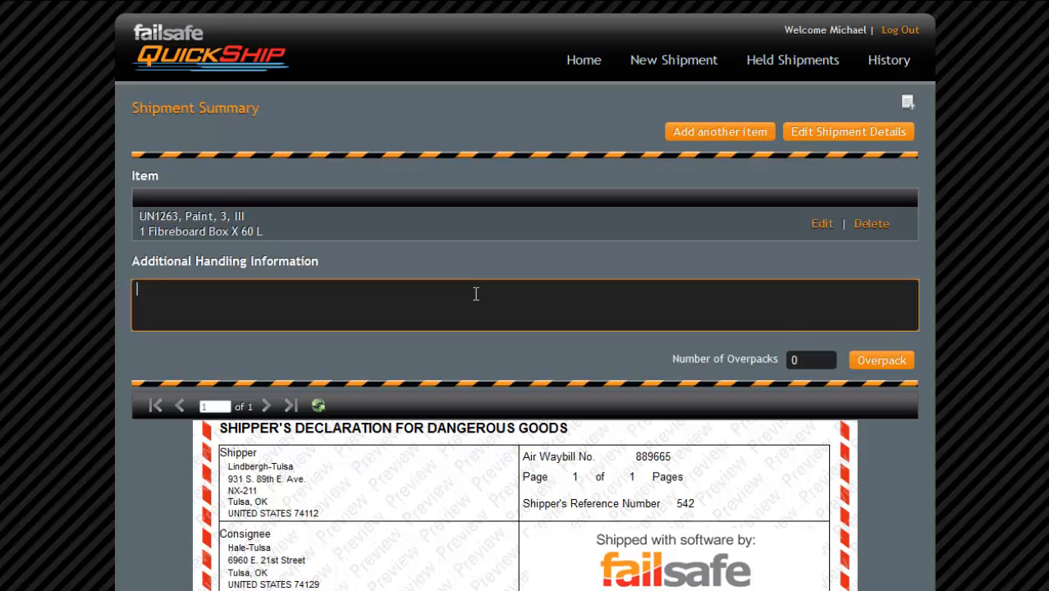
text(Ensure outer packaging is sealed properly.)
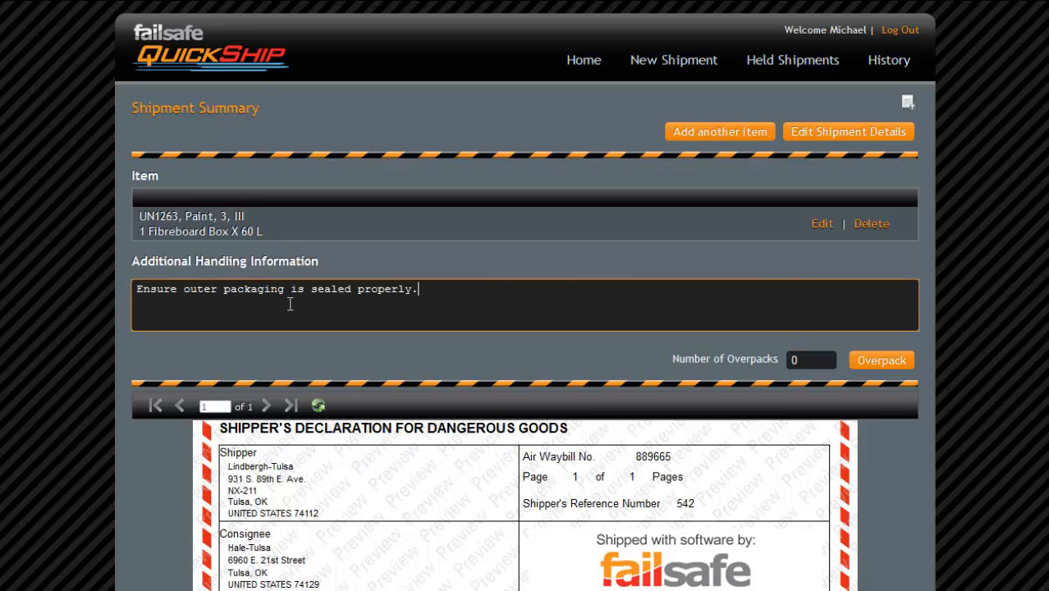
scroll(290, 303, down, 5)
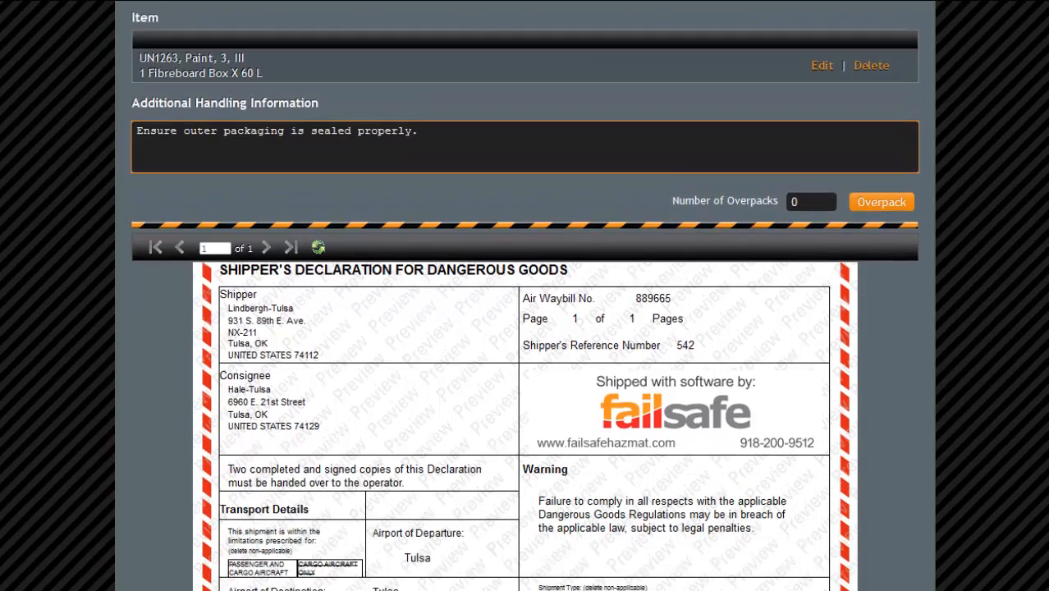
scroll(525, 303, down, 8)
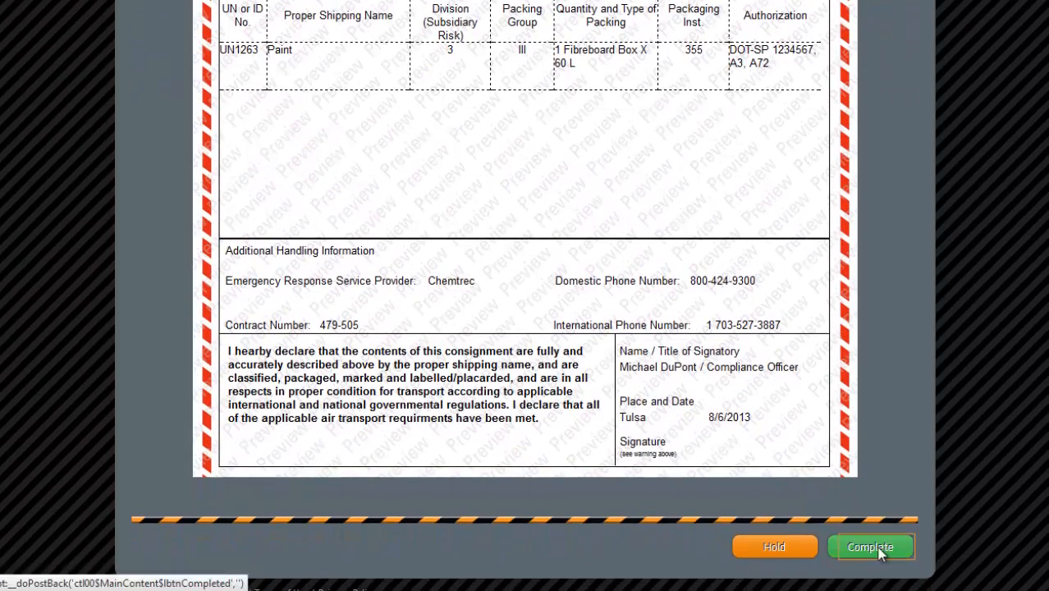
click(872, 547)
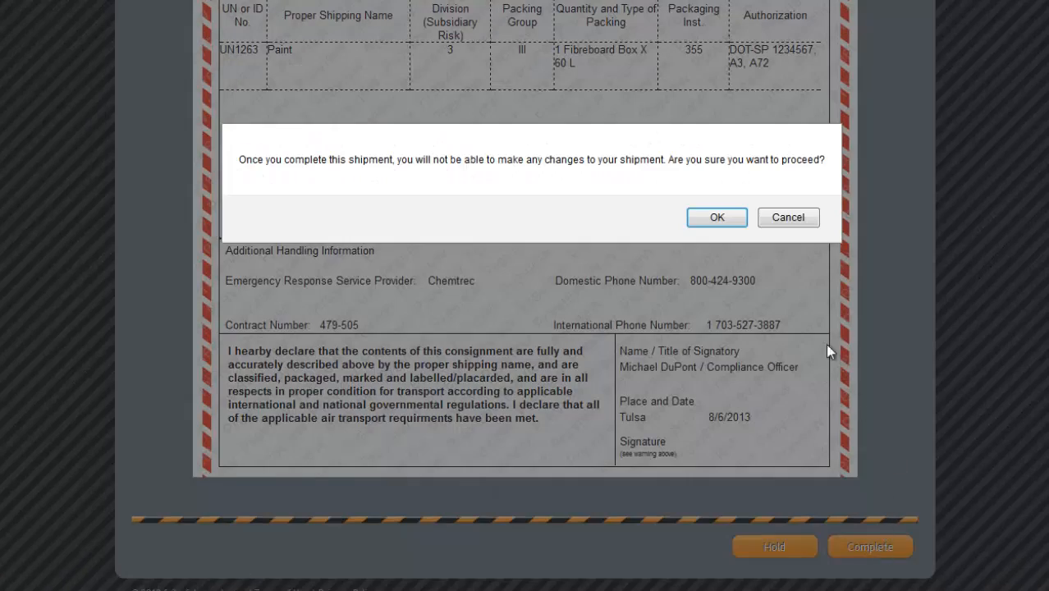
click(716, 220)
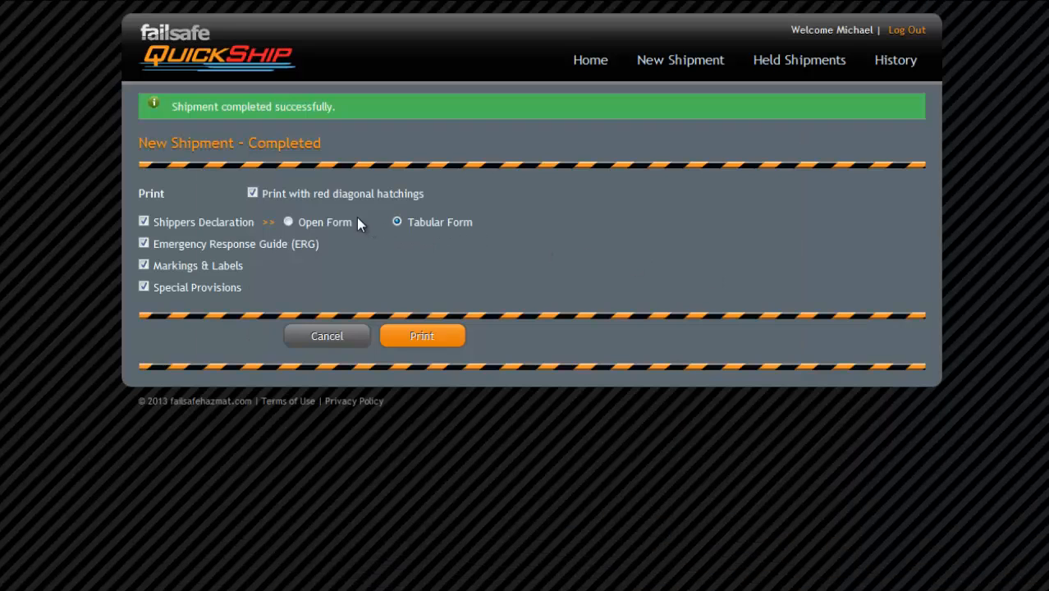
- Toggle red diagonal hatching printing off and back on, then view the completed shipment from History
click(254, 194)
click(252, 196)
click(194, 188)
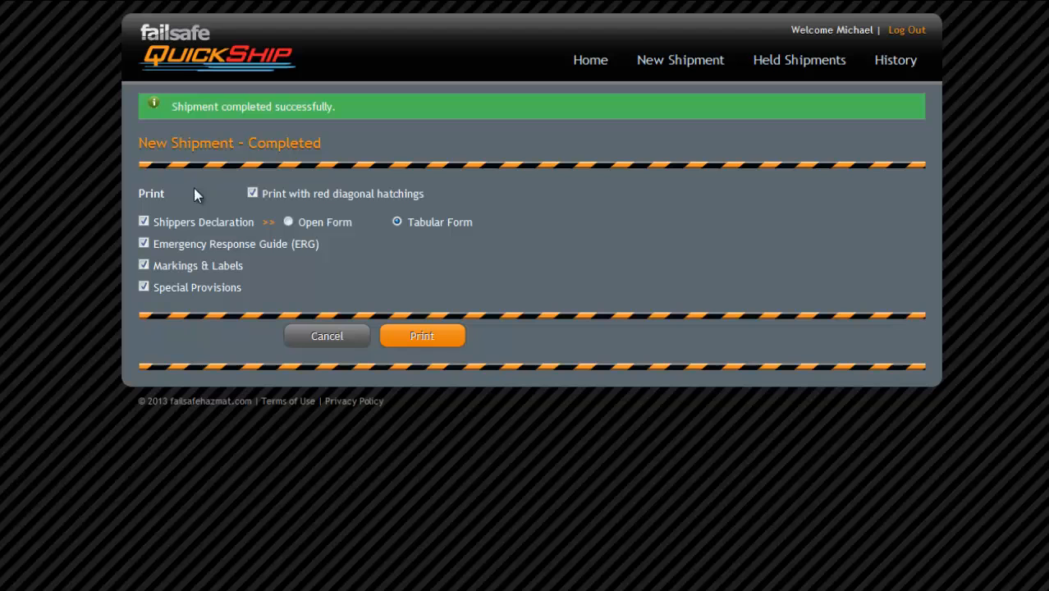
click(897, 71)
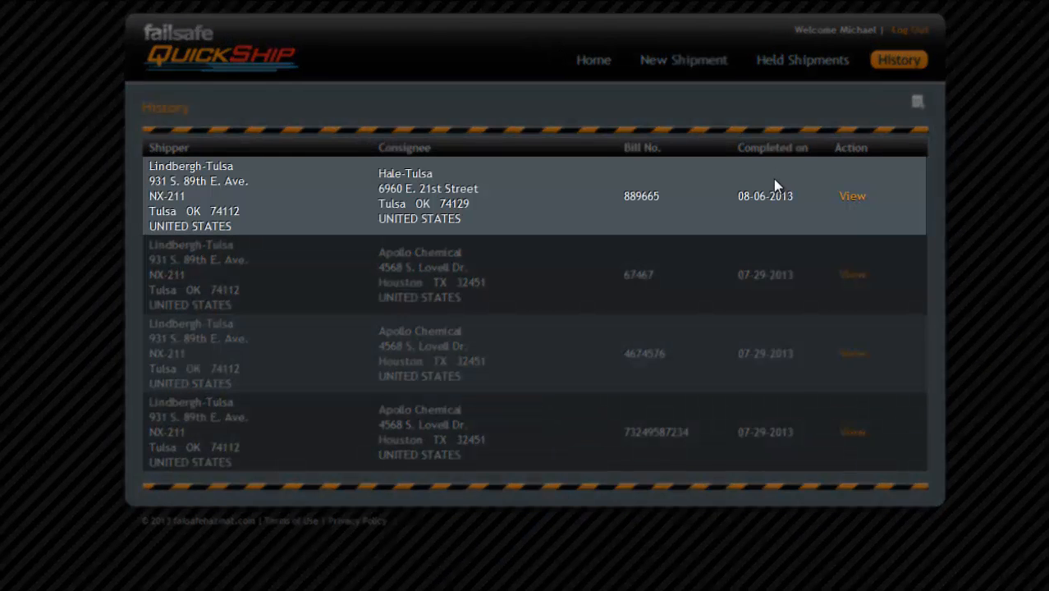
click(839, 198)
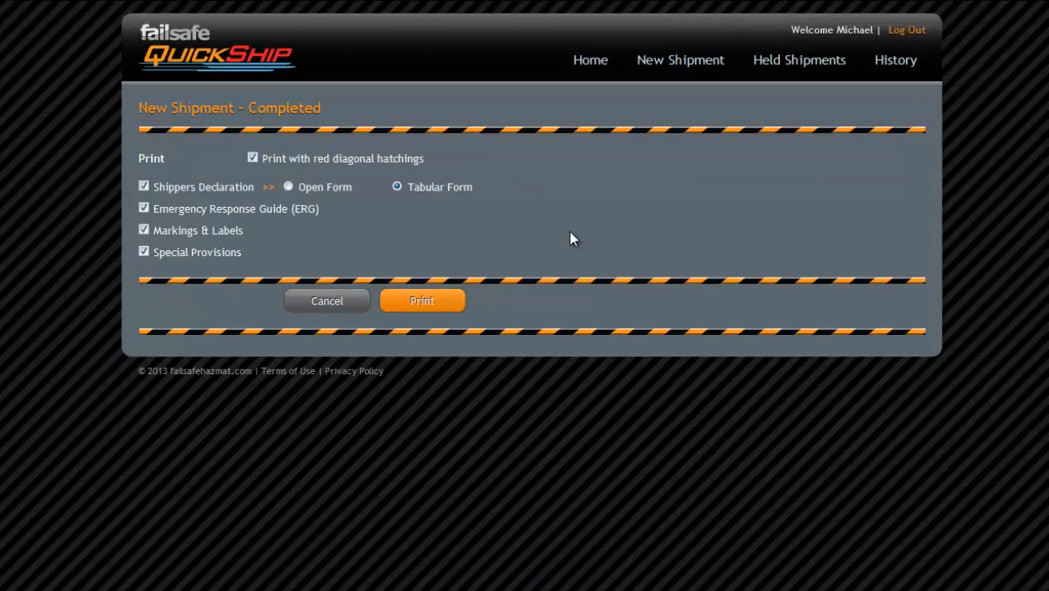
- Start a new shipment using Vessel as the transport mode
click(660, 72)
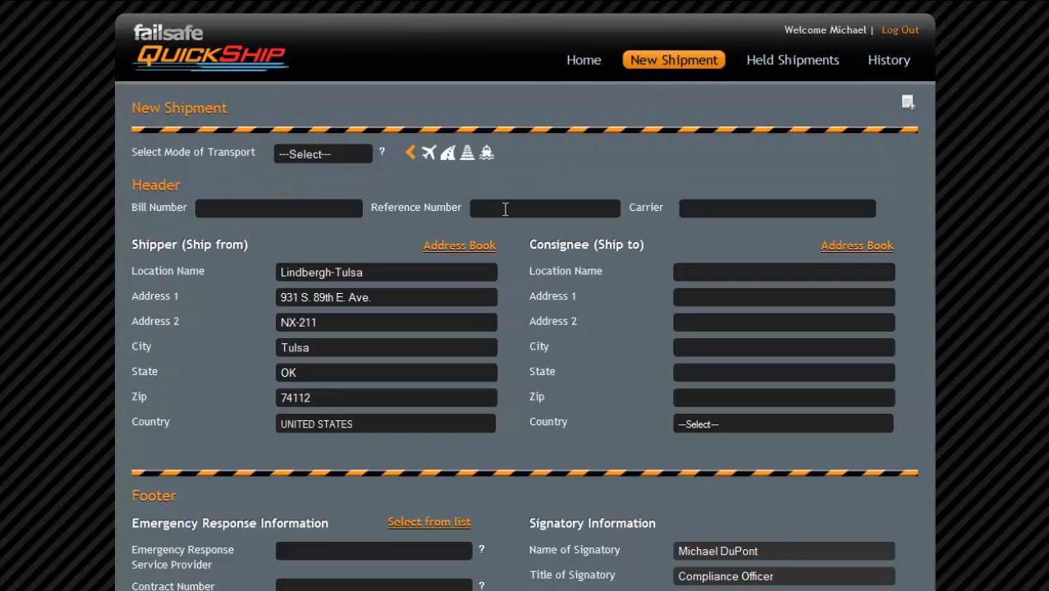
click(363, 156)
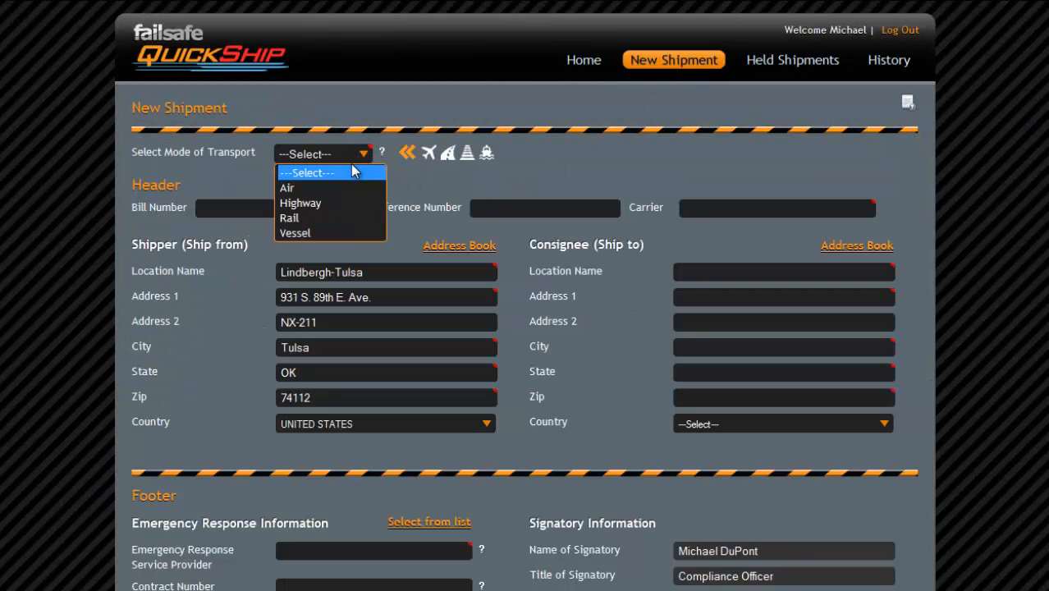
click(329, 236)
- Enter the bill and reference numbers and carrier Sea King, then proceed to the material description
click(323, 207)
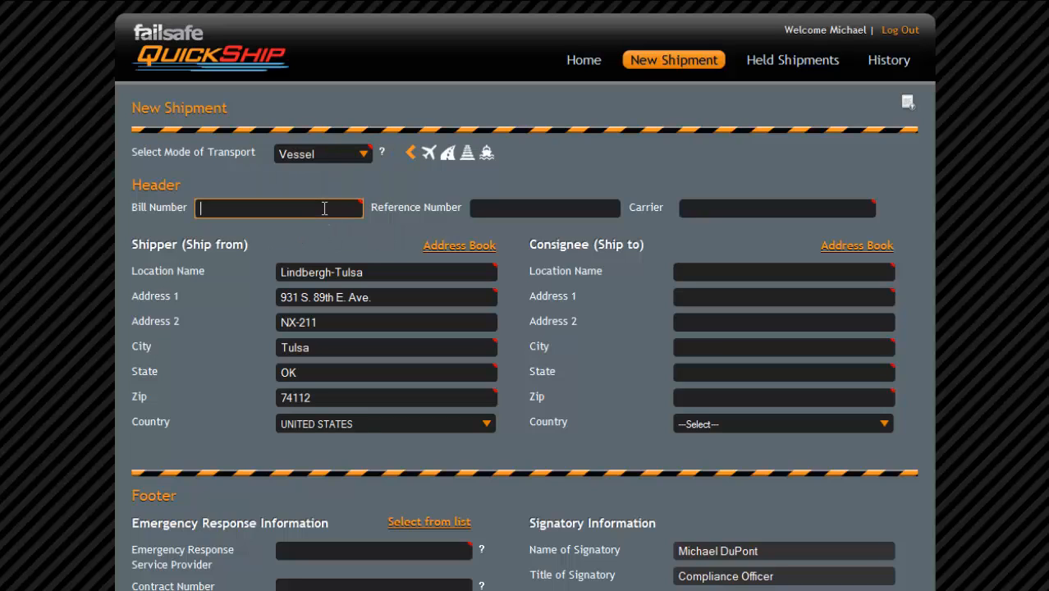
text(75544)
key(Tab)
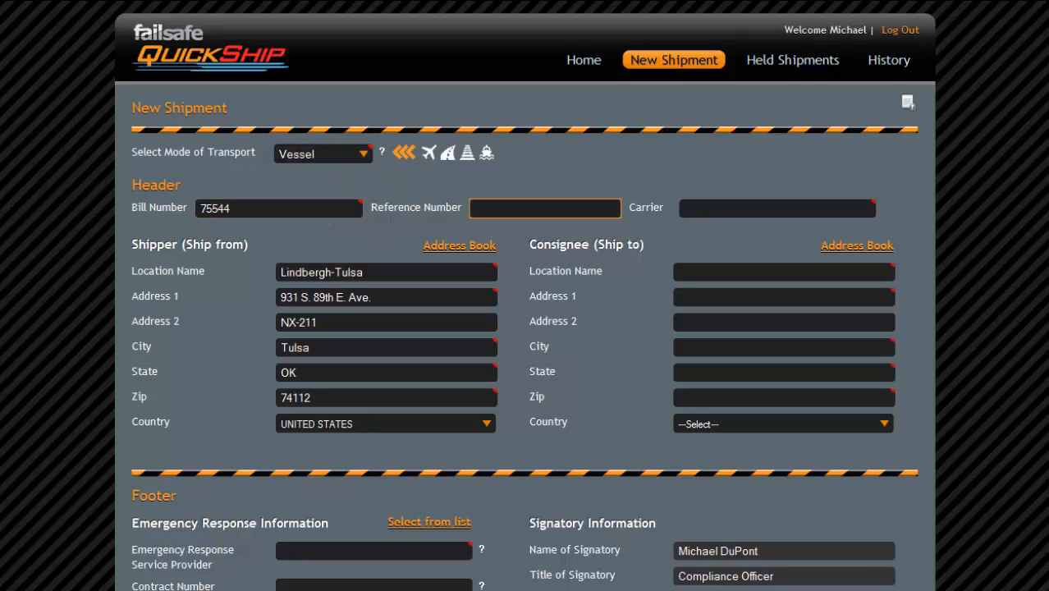
text(875)
key(Tab)
text(Se)
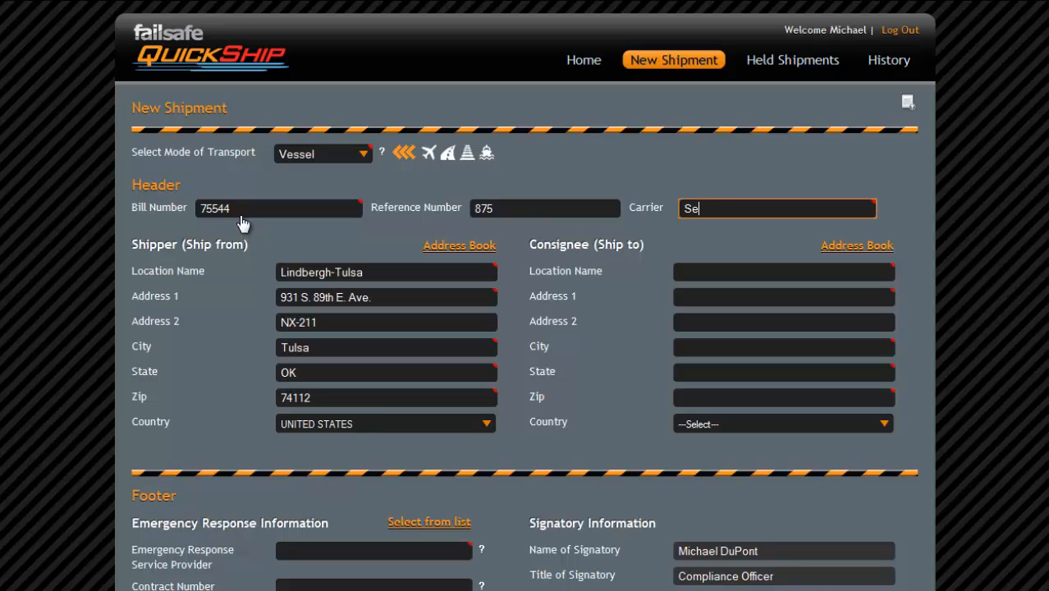
text(a King)
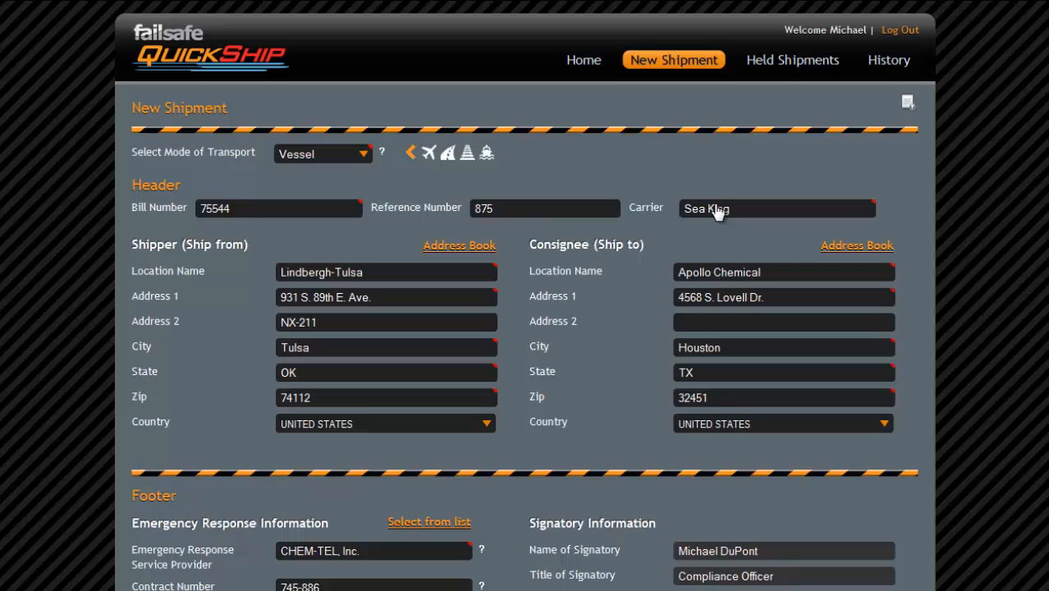
scroll(717, 211, down, 3)
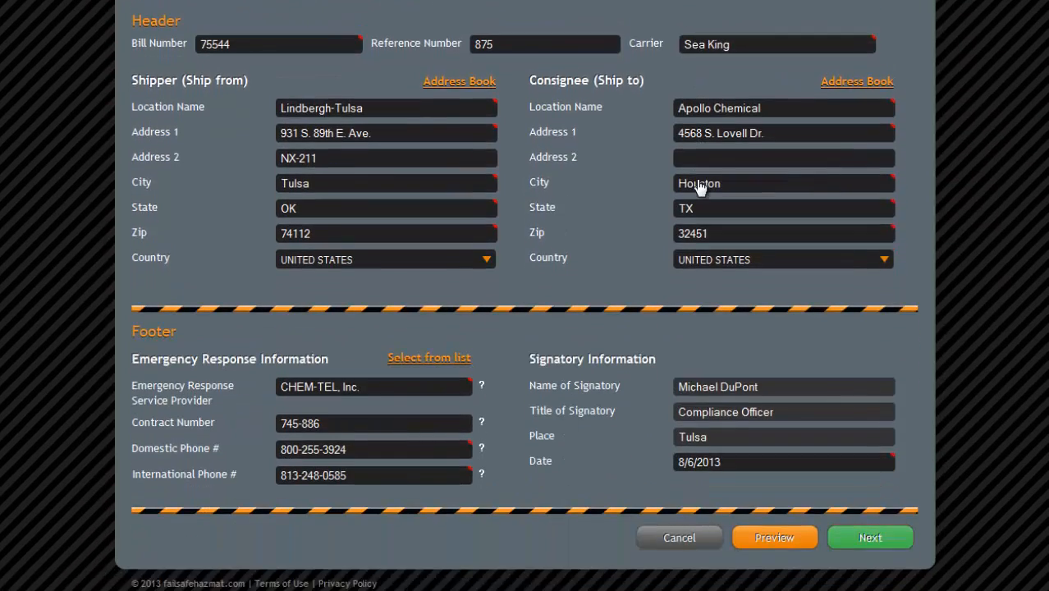
click(870, 538)
- Look up UN 1263, review its EMS guidance, and set a 40 °C flash point
text(1263)
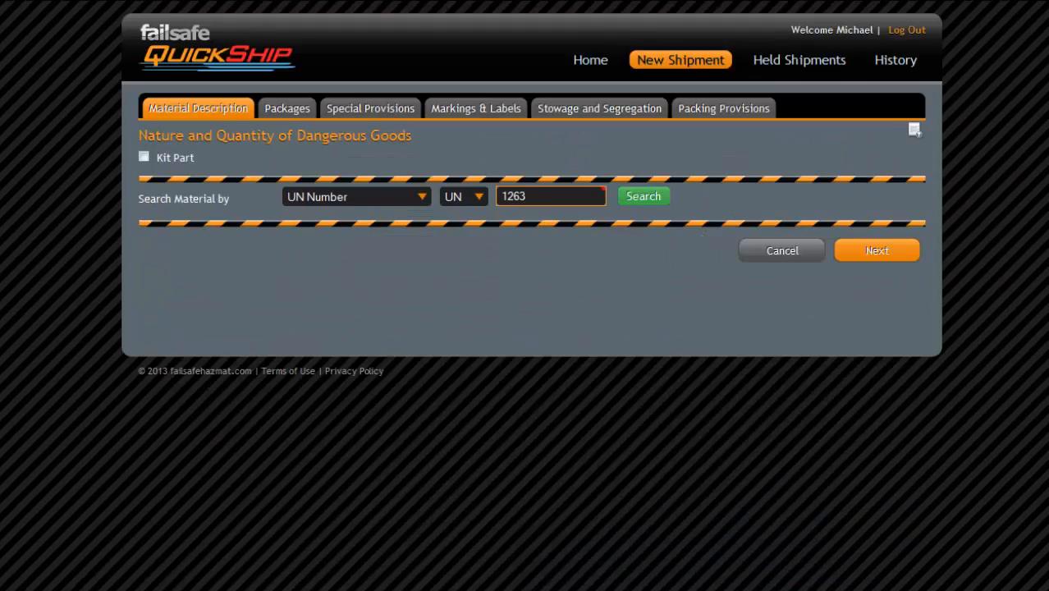
key(Return)
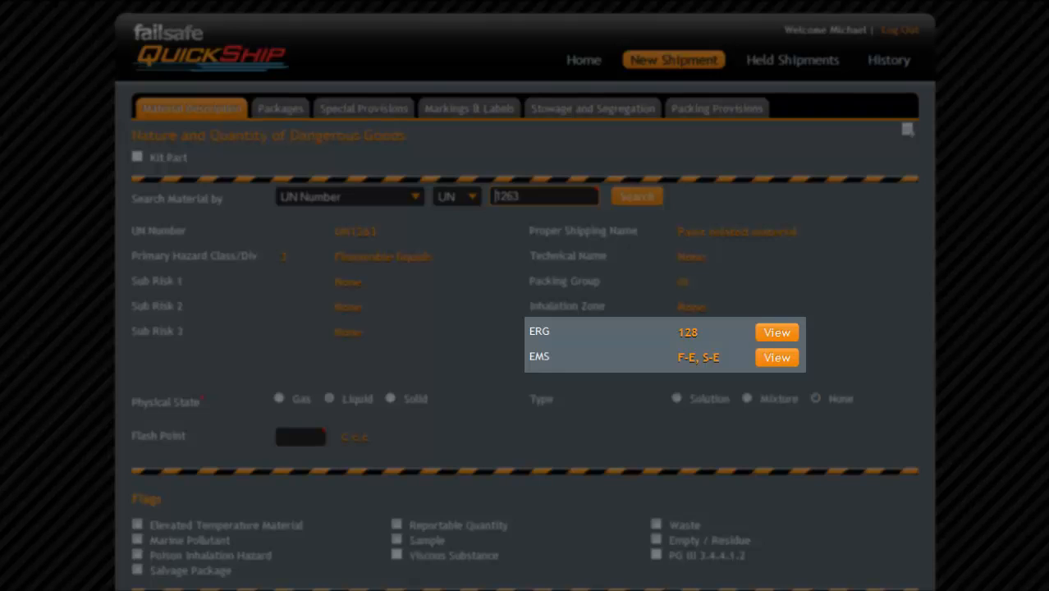
click(776, 358)
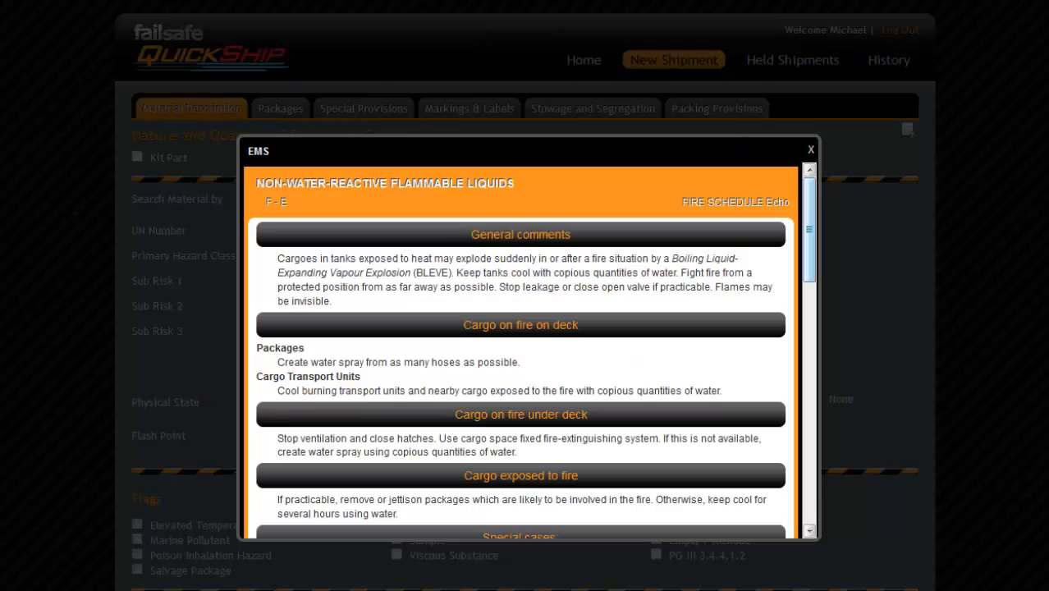
scroll(520, 350, down, 2)
drag(809, 258, 809, 273)
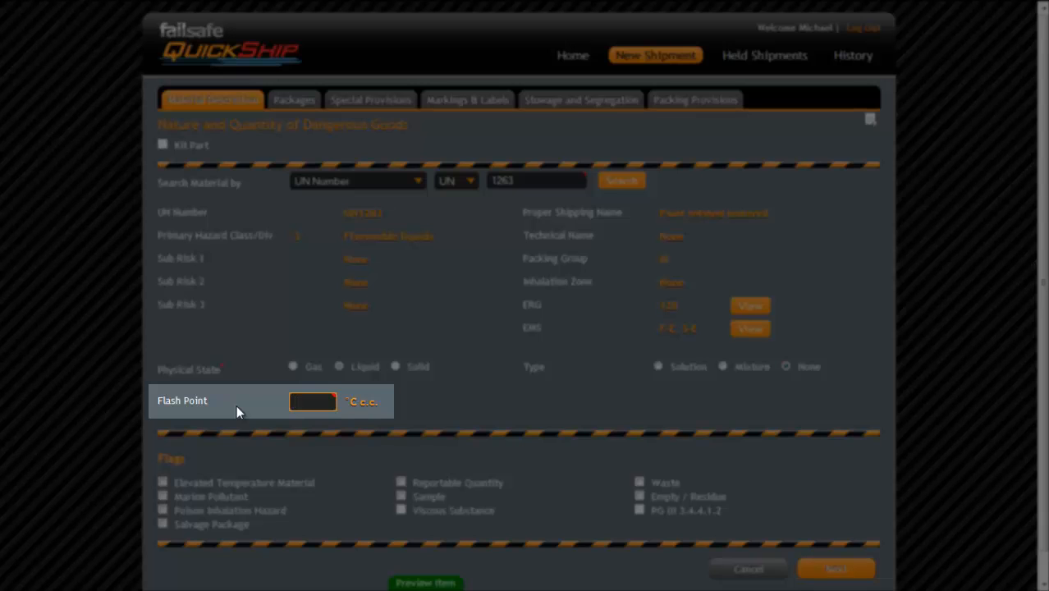
text(40)
click(825, 568)
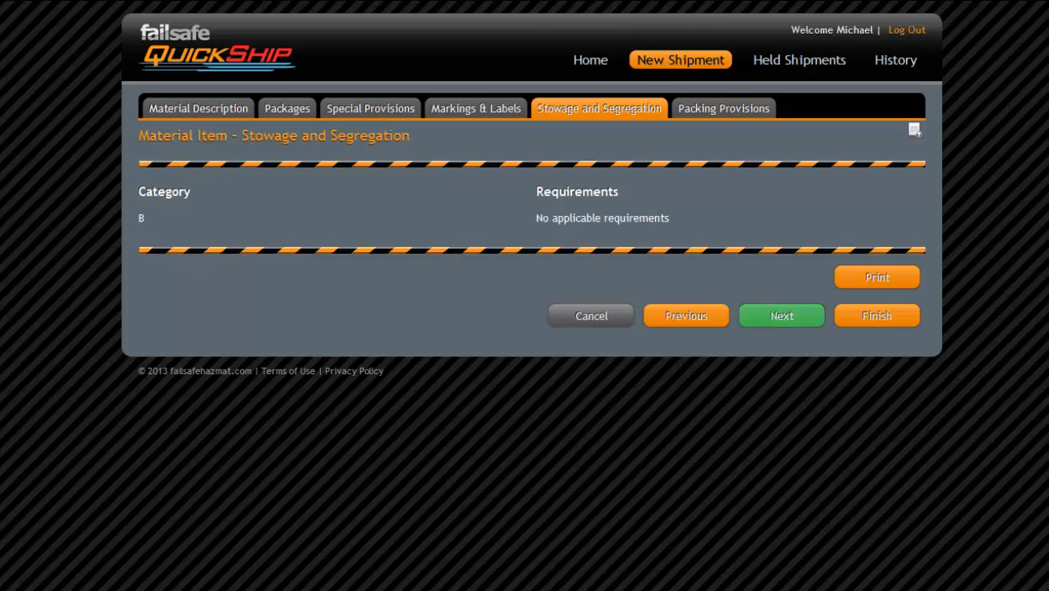
- Read the full PP1 packing provision and finish the UN1263 item
click(781, 315)
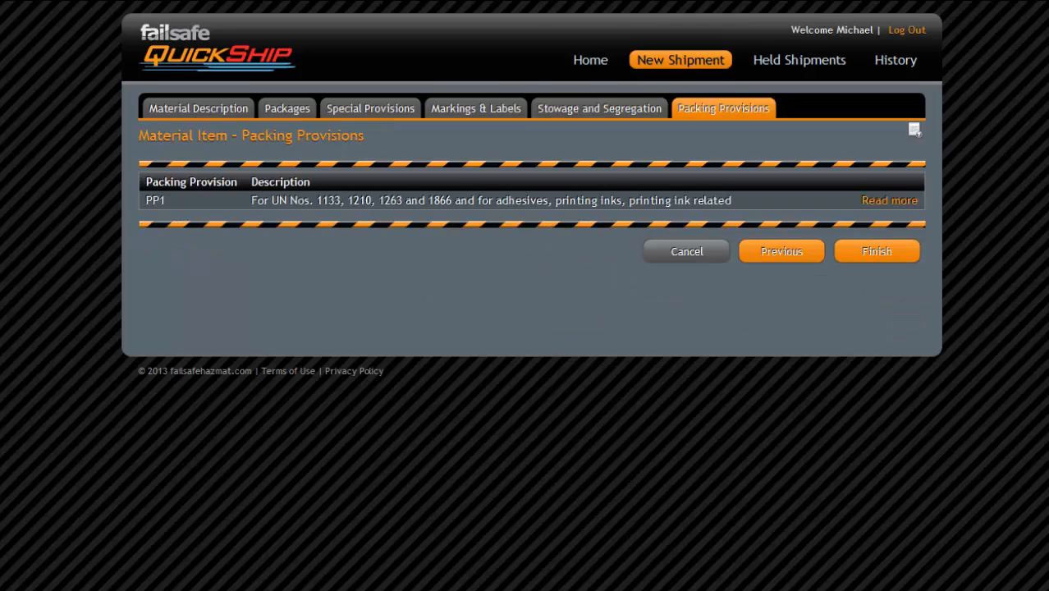
click(889, 200)
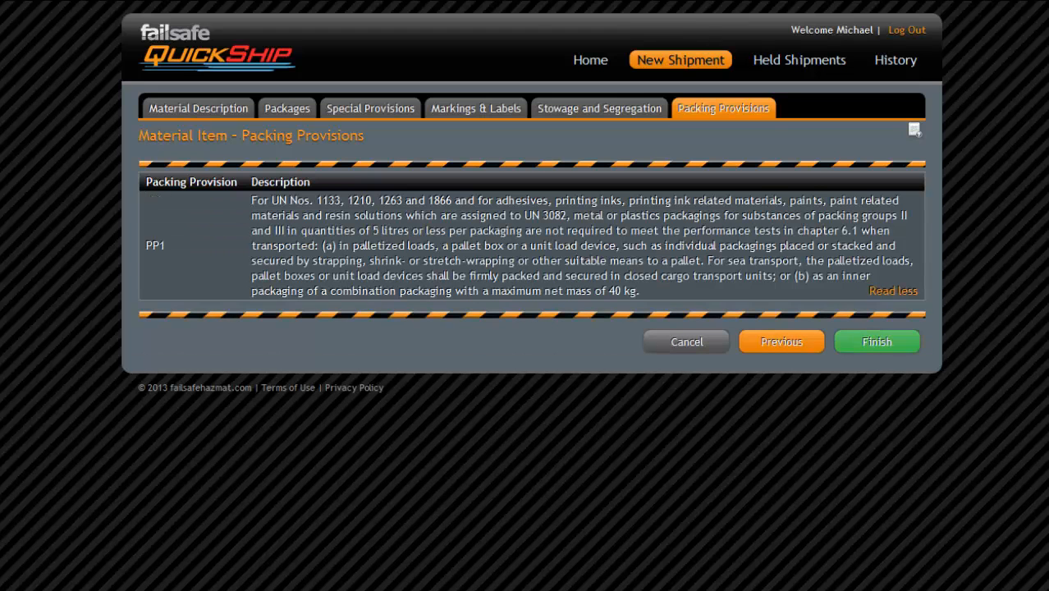
click(876, 341)
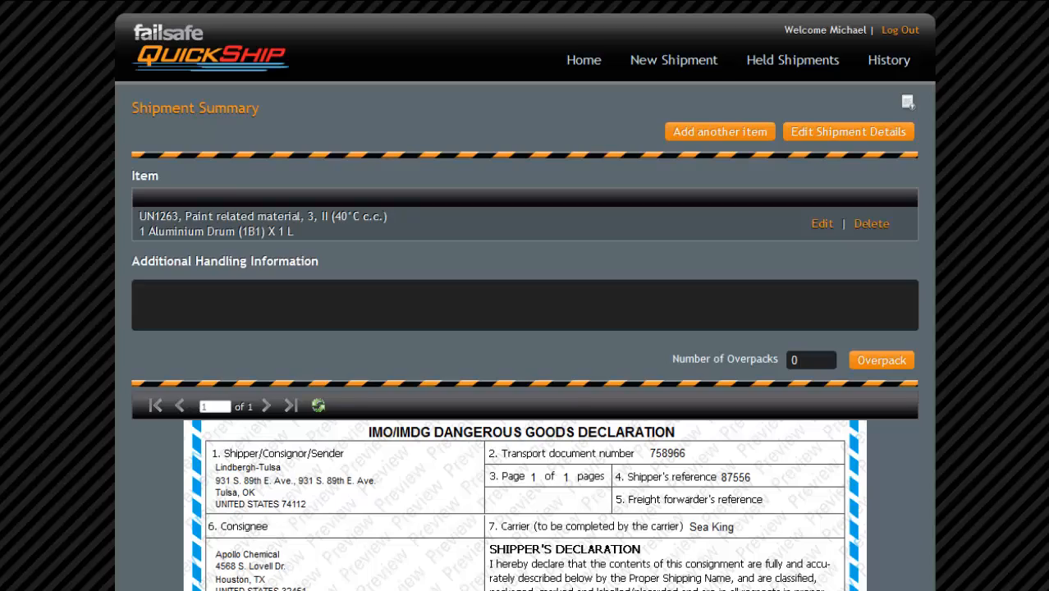
- Review the shipper's declaration preview, then complete the shipment and confirm it
scroll(524, 329, down, 5)
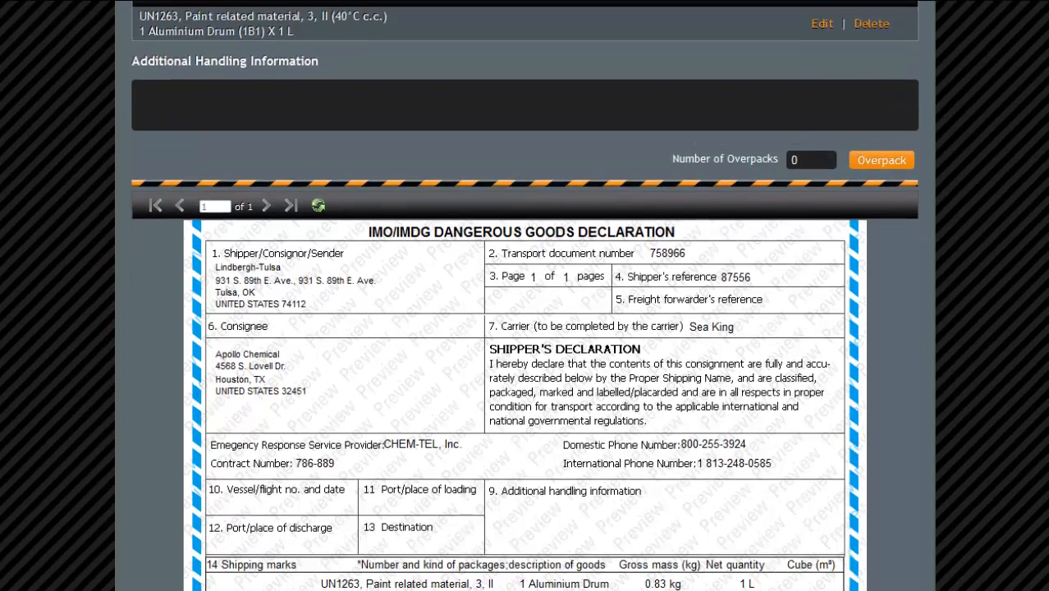
scroll(524, 295, down, 4)
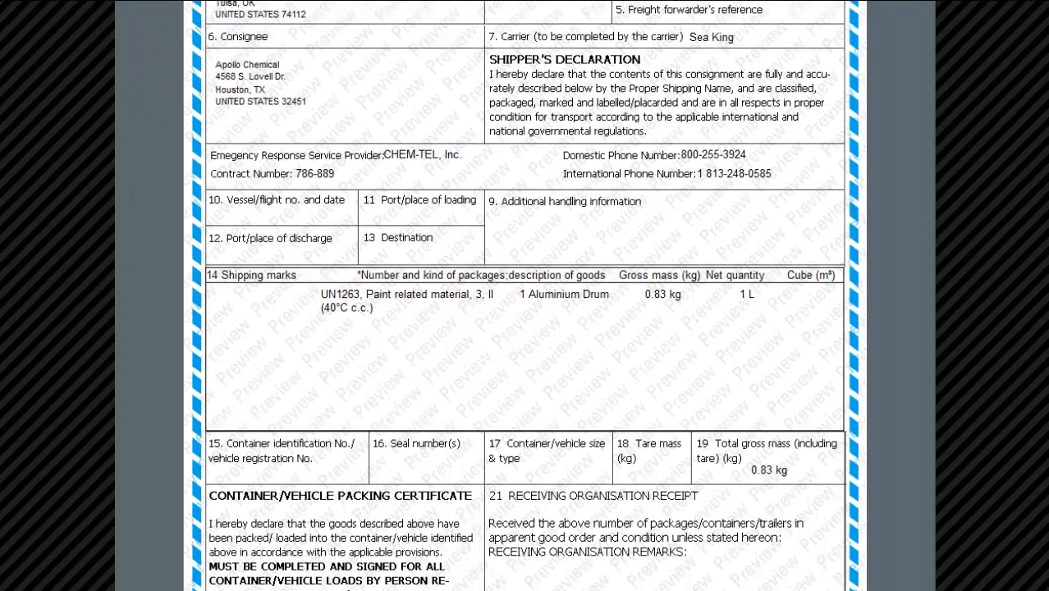
scroll(524, 295, down, 3)
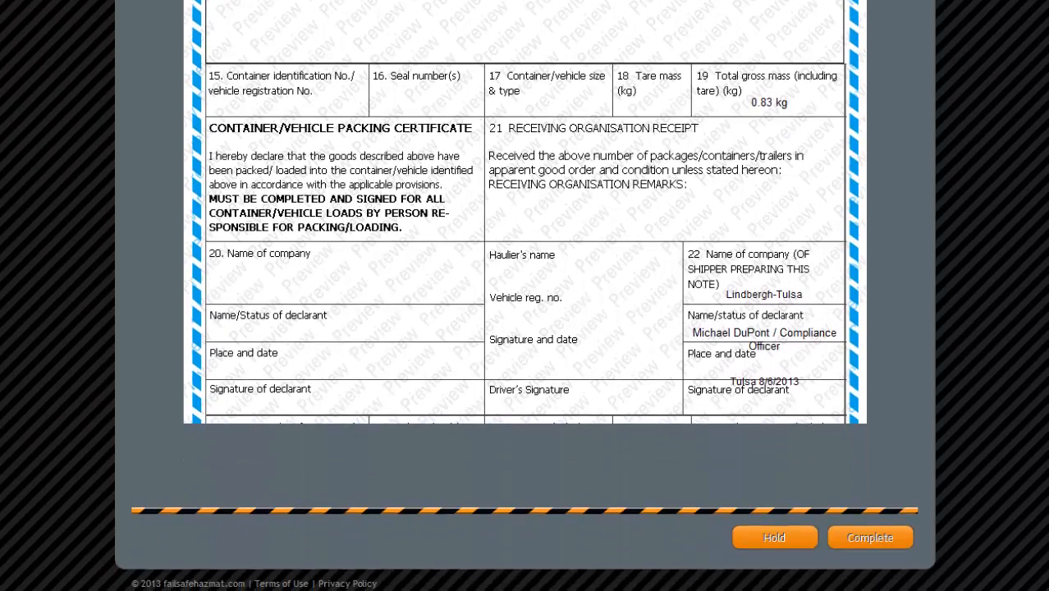
click(870, 537)
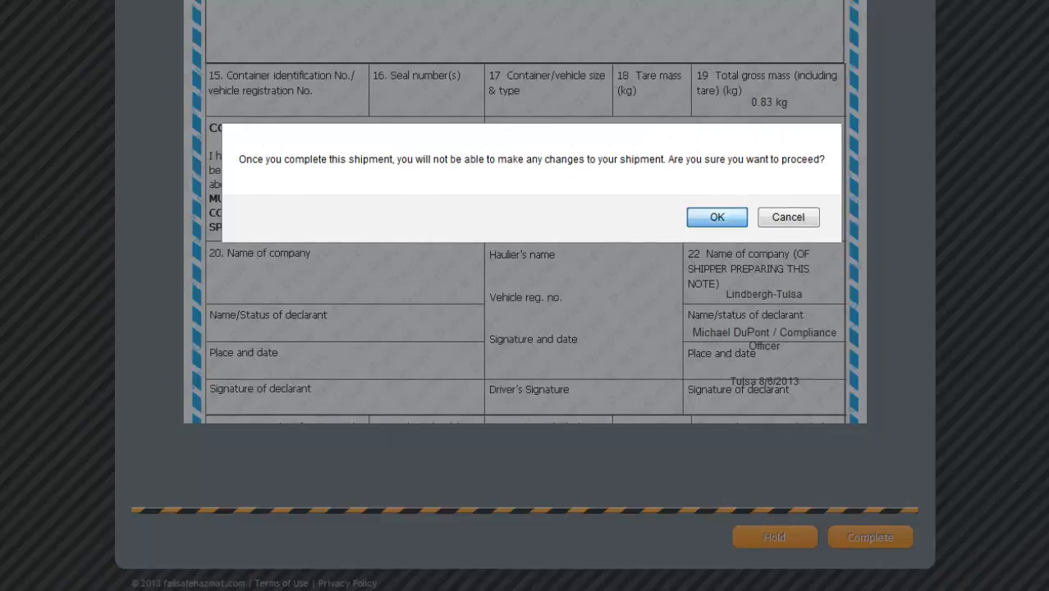
click(716, 216)
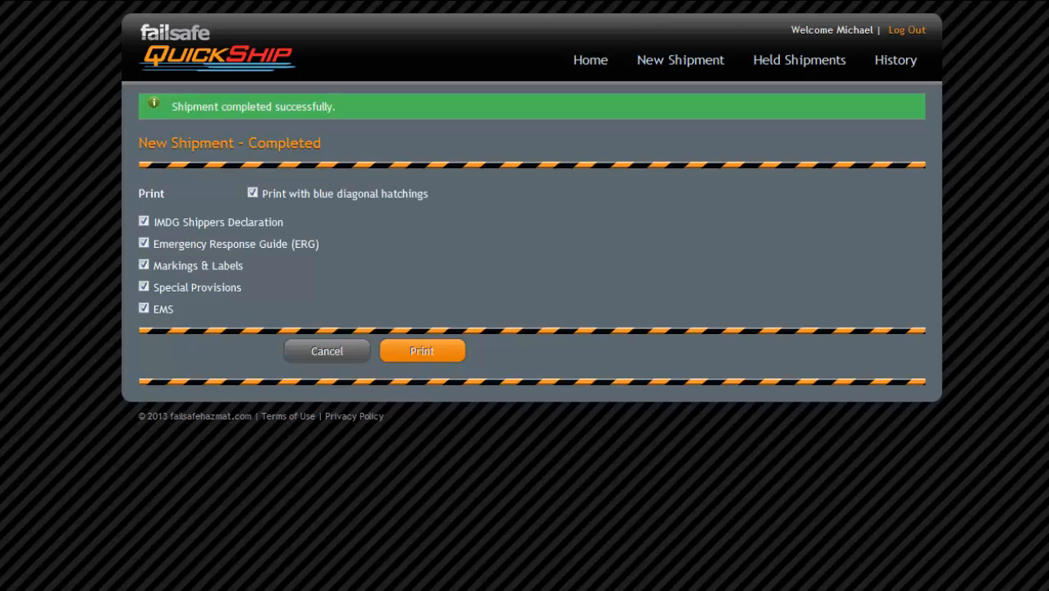
- Start a new Air shipment with bill 5589, reference 12865 and carrier Federal Express
click(681, 60)
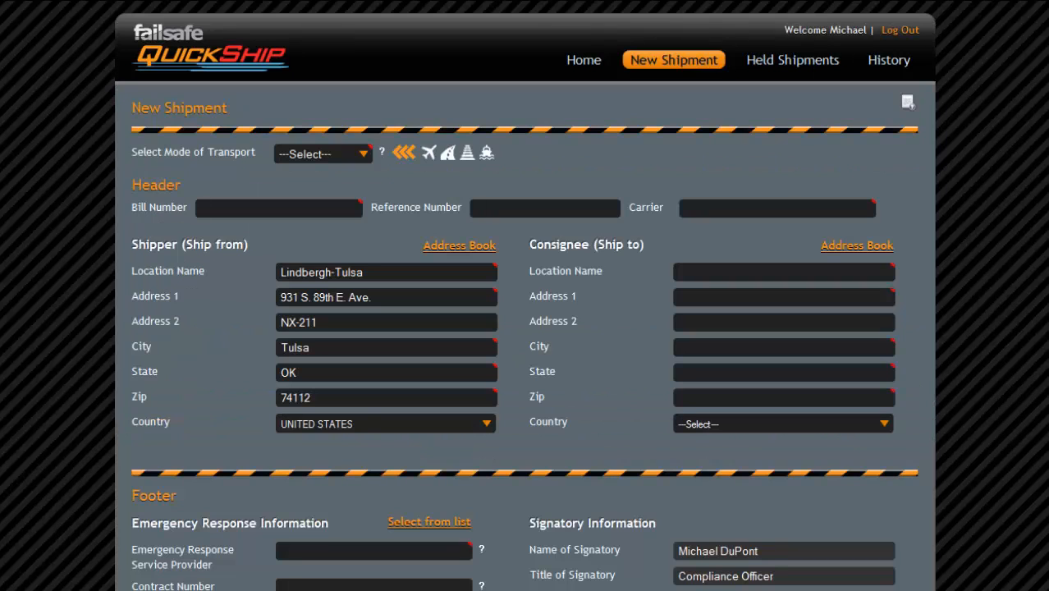
click(323, 154)
key(Down)
key(Tab)
text(5589)
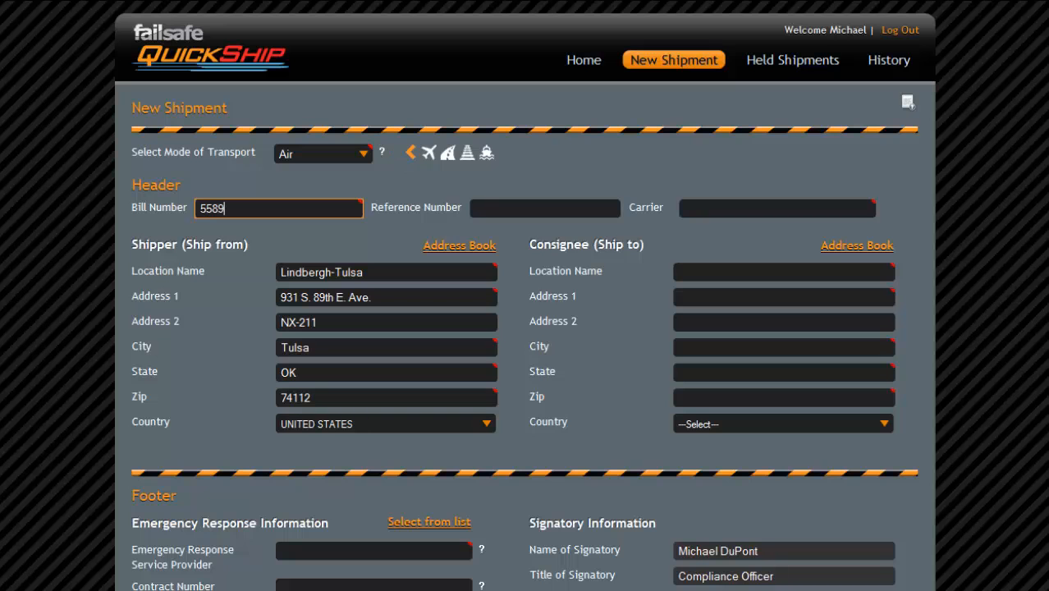
key(Tab)
text(12865)
key(Tab)
text(fe)
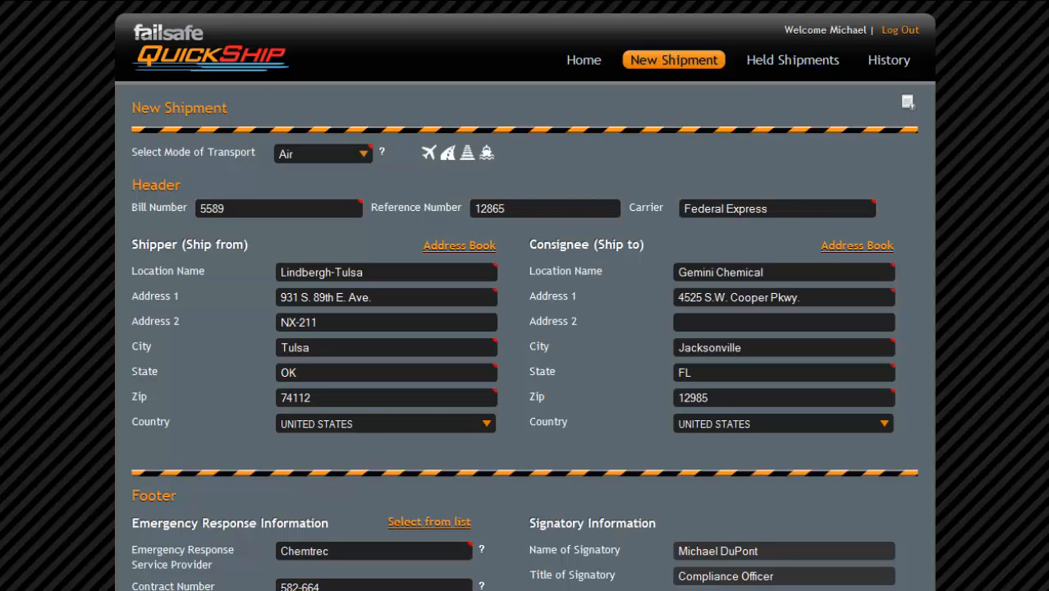
scroll(525, 328, down, 3)
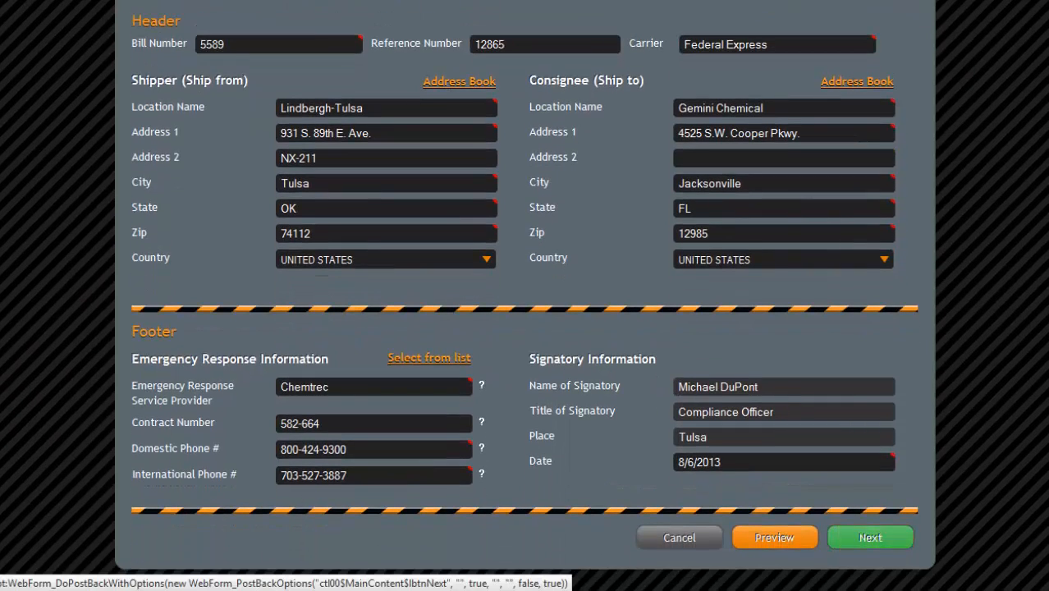
click(870, 538)
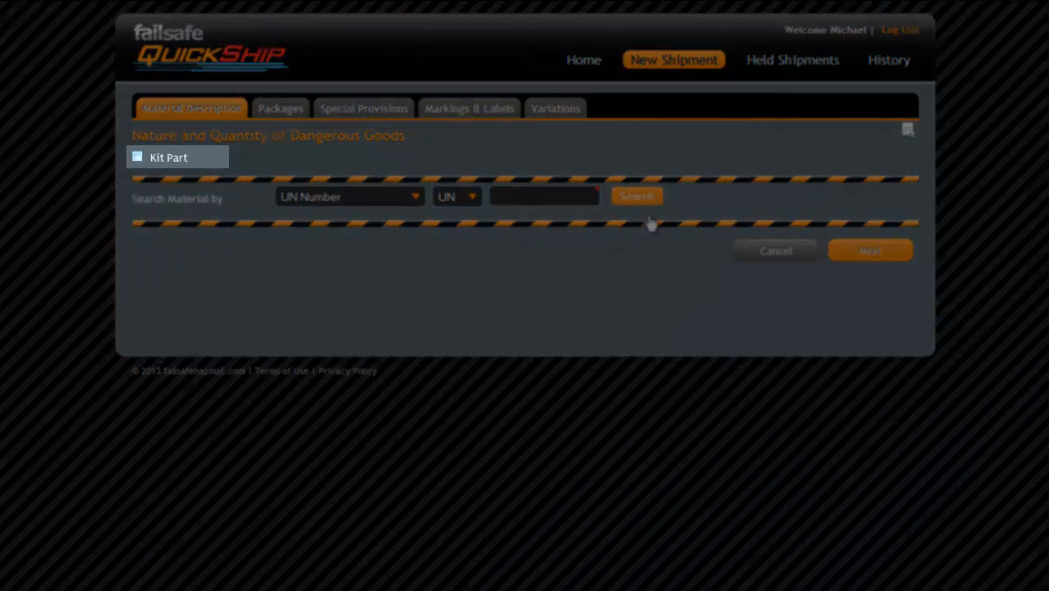
- Mark the material as part of a 2-part kit and select UN1263 Paint, packing group III
click(648, 205)
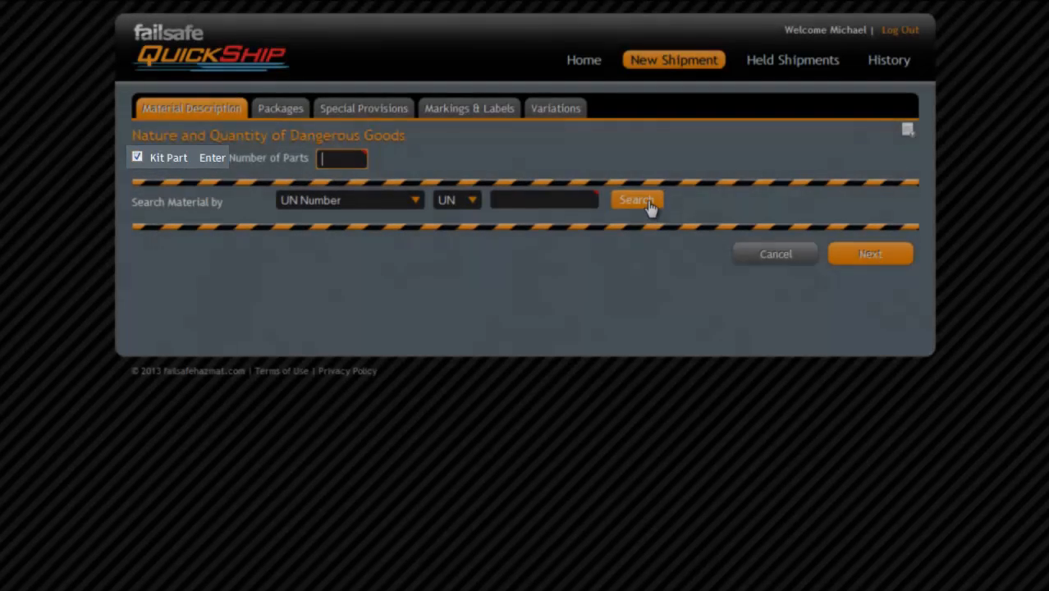
text(2)
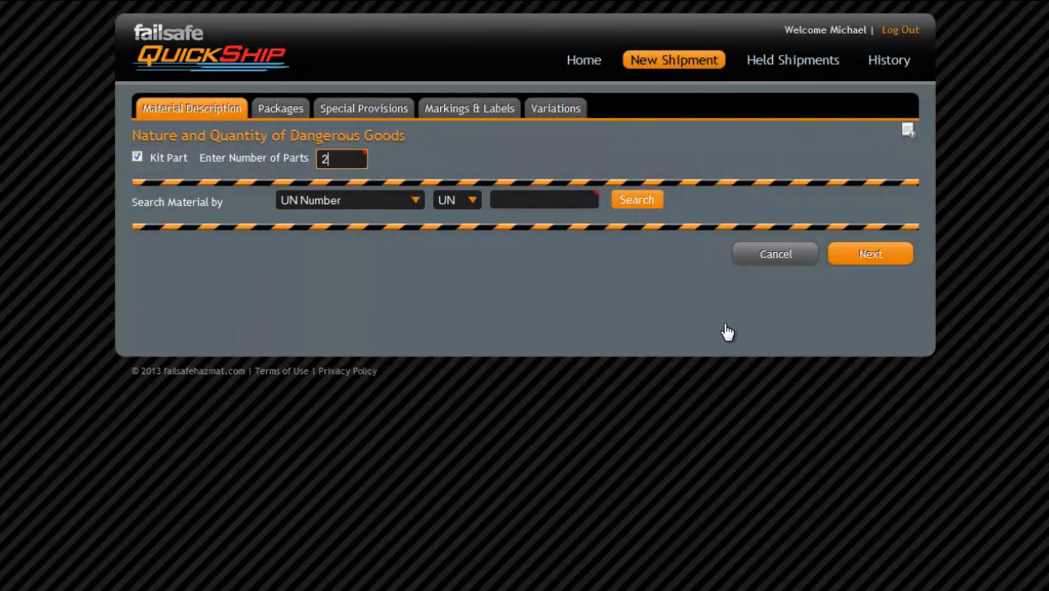
key(Tab)
text(1263)
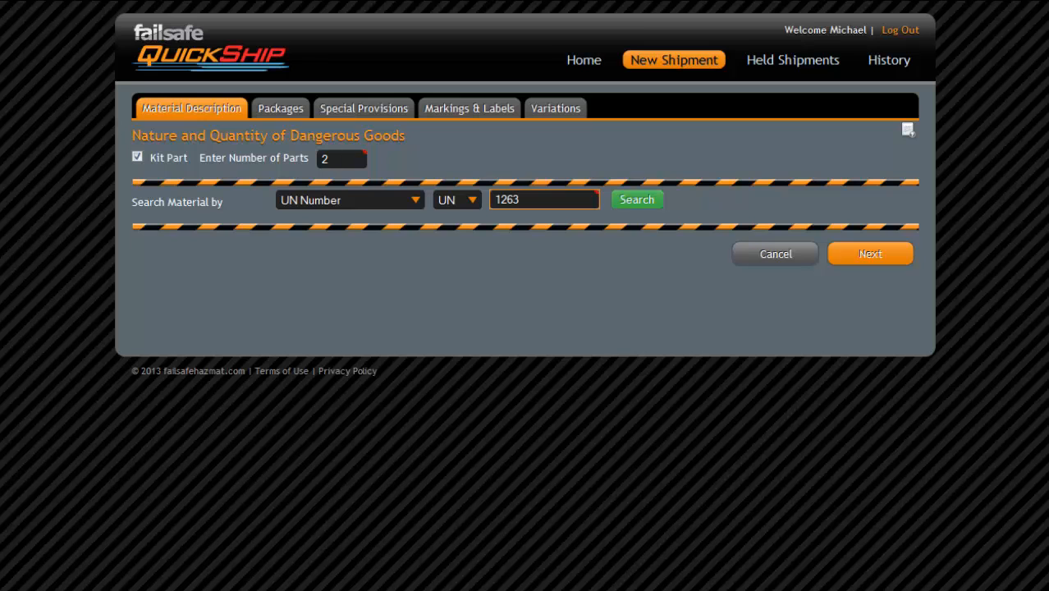
click(637, 199)
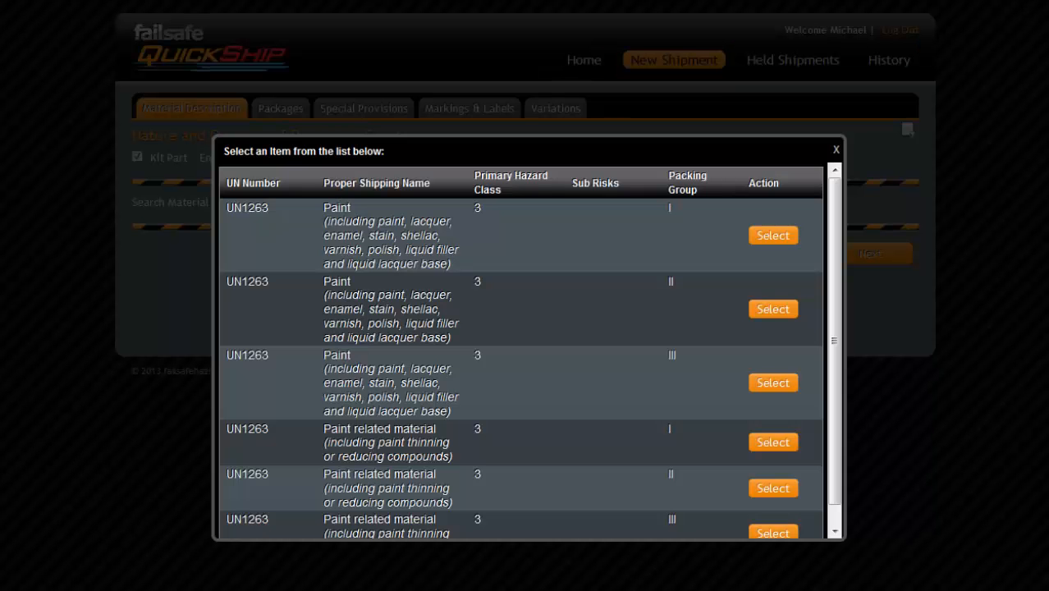
click(773, 383)
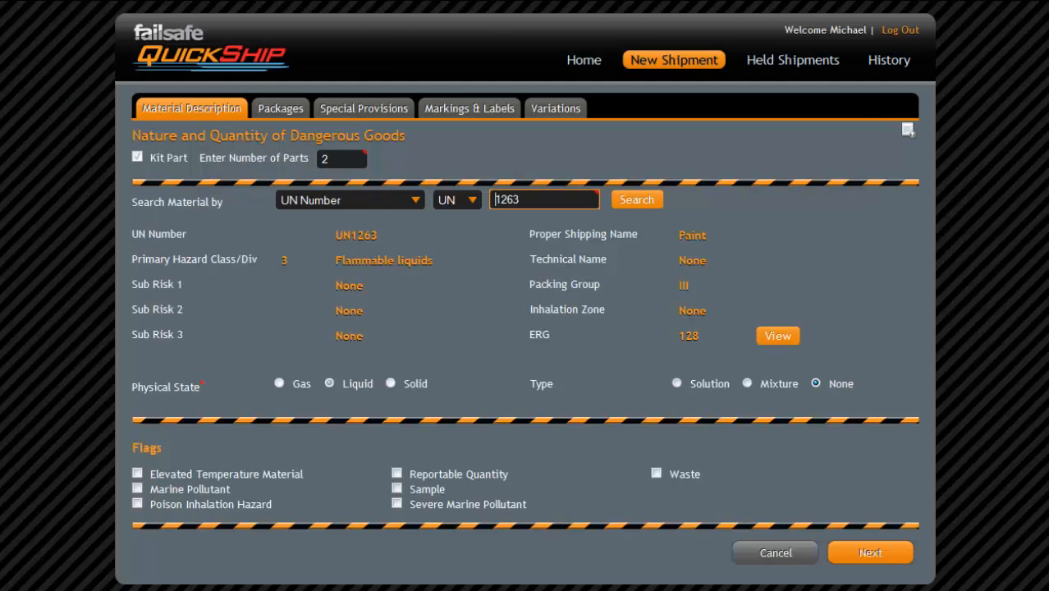
click(870, 553)
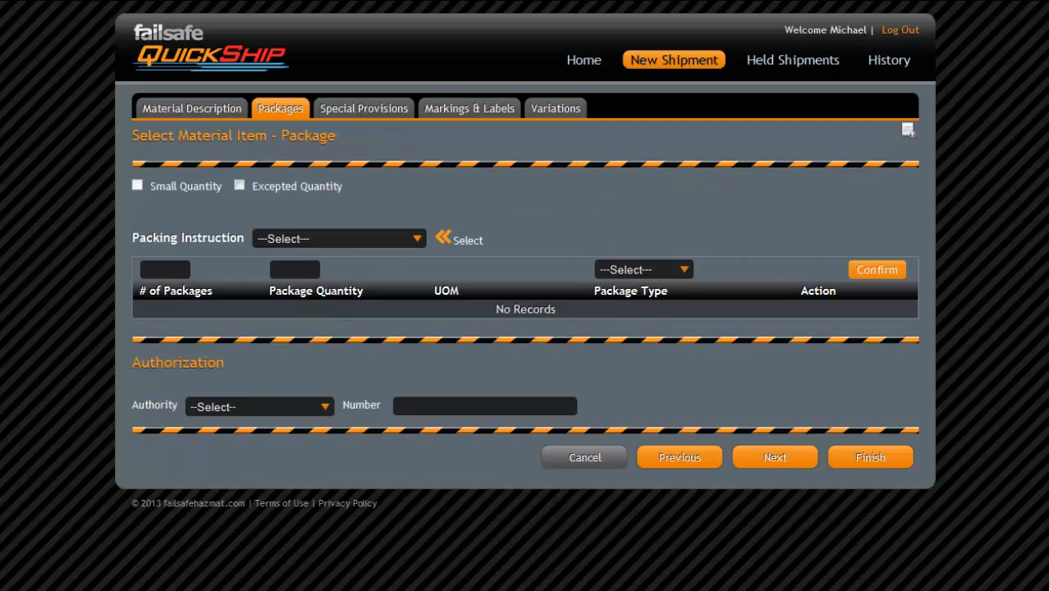
- Add one 30 L Fibreboard Box under packing instruction 355 (PCA PI)
click(420, 238)
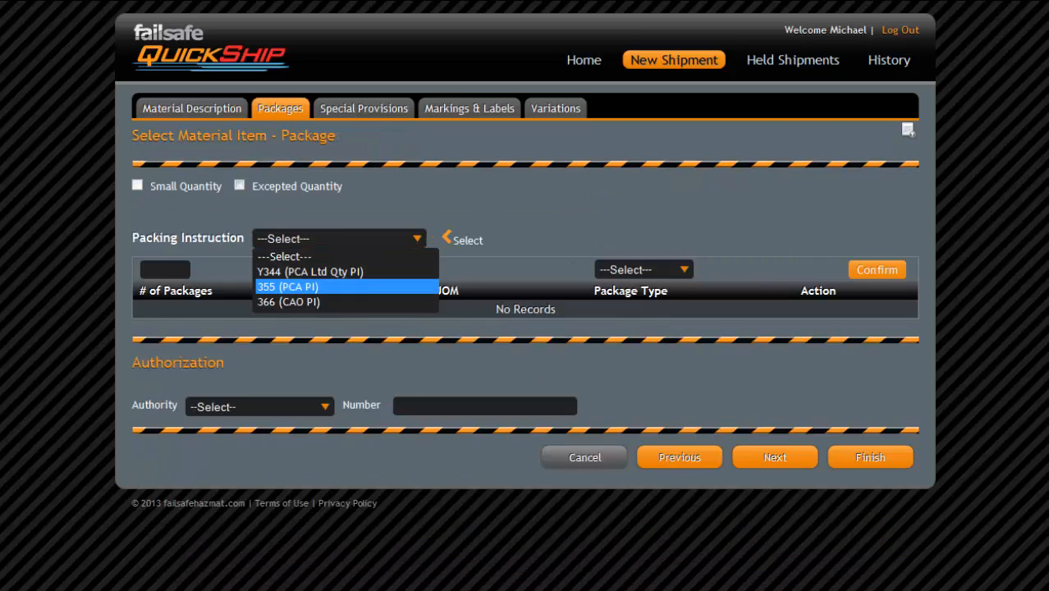
click(287, 286)
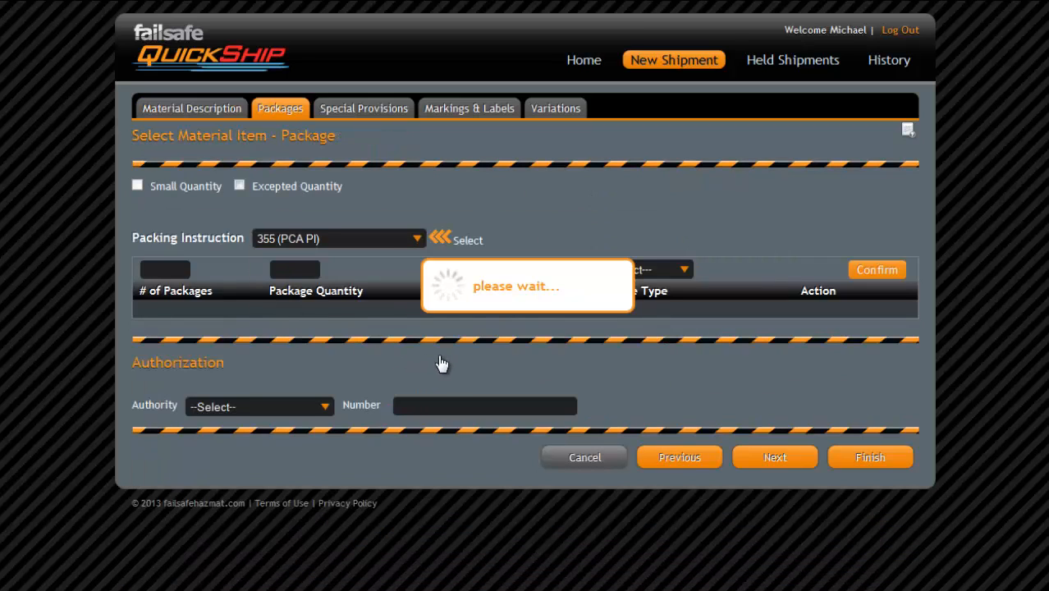
text(1)
key(Tab)
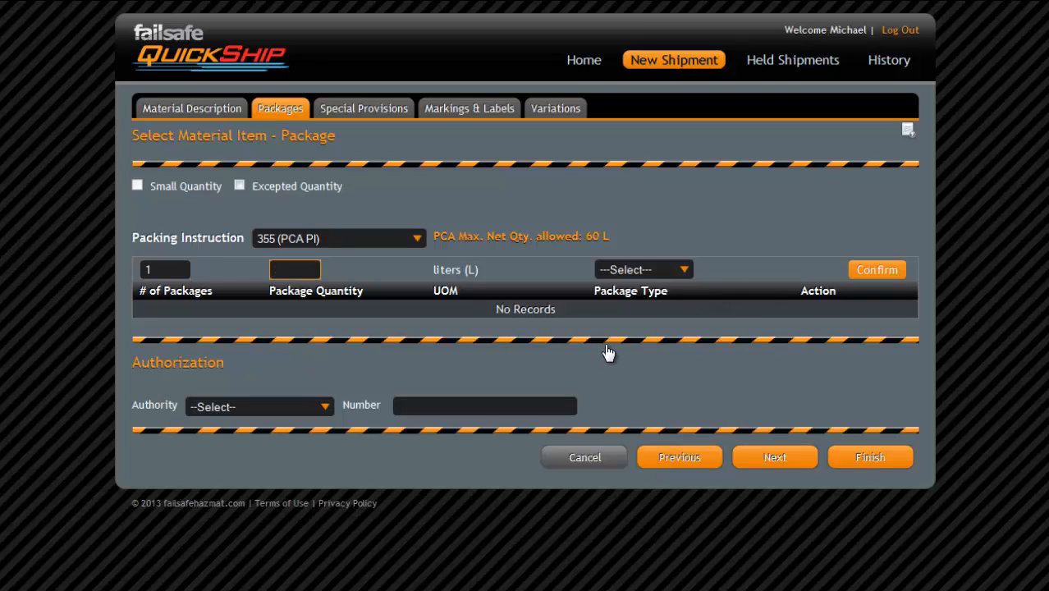
text(30)
key(alt+Down)
key(Down)
key(Down)
key(Down)
key(Down)
key(Down)
key(Down)
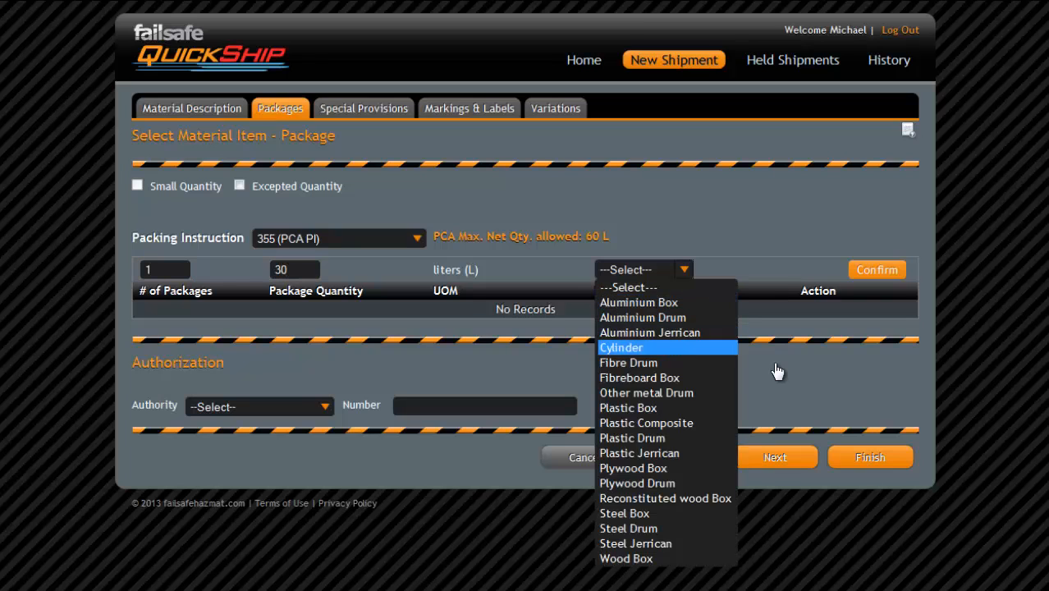
key(Return)
key(Tab)
key(Return)
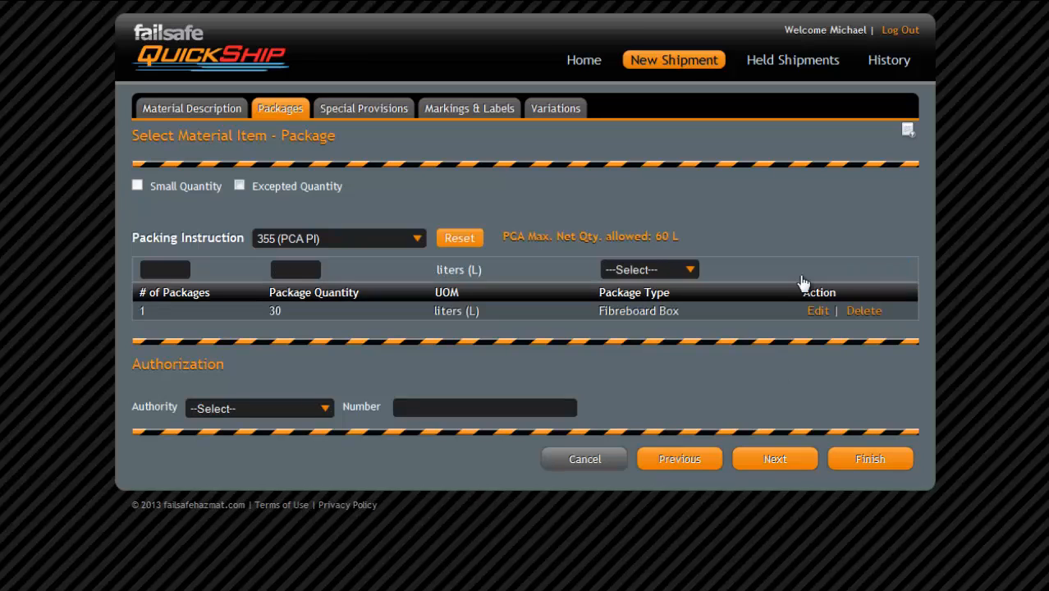
- Advance to the paint's special provisions A3 and A72
key(Tab)
key(Return)
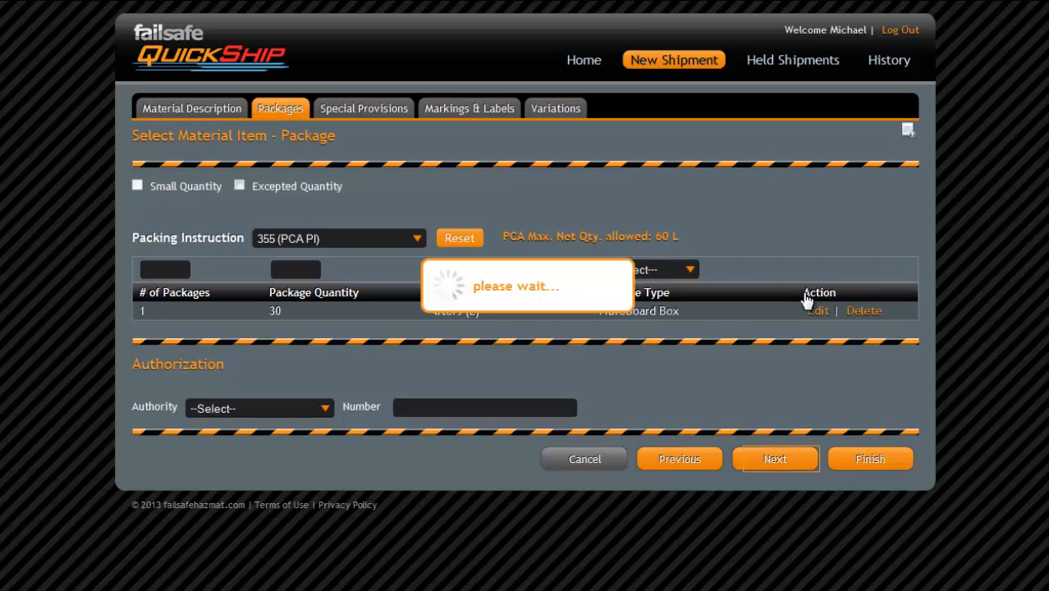
key(Tab)
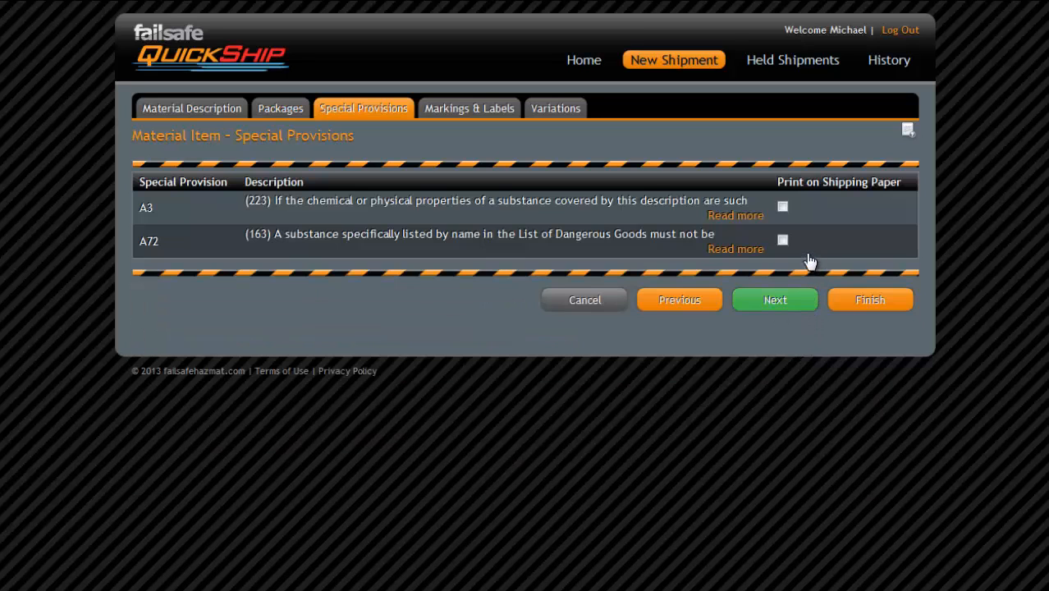
- Skip through Paint's Markings & Labels and Variations to reach kit Part 2 of 2
key(Return)
scroll(554, 412, down, 1)
scroll(554, 412, down, 5)
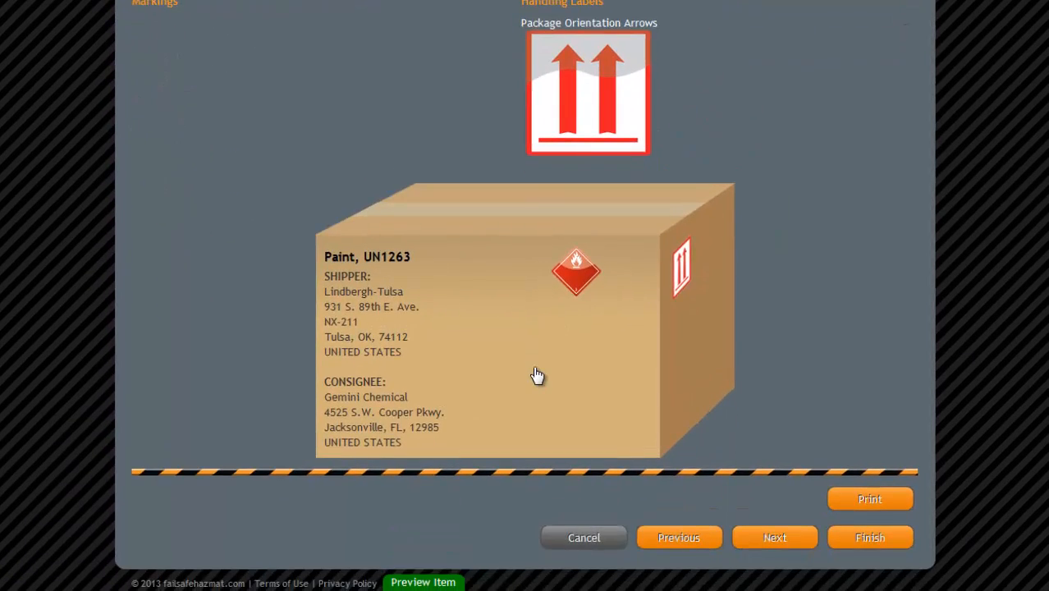
key(Tab)
key(Return)
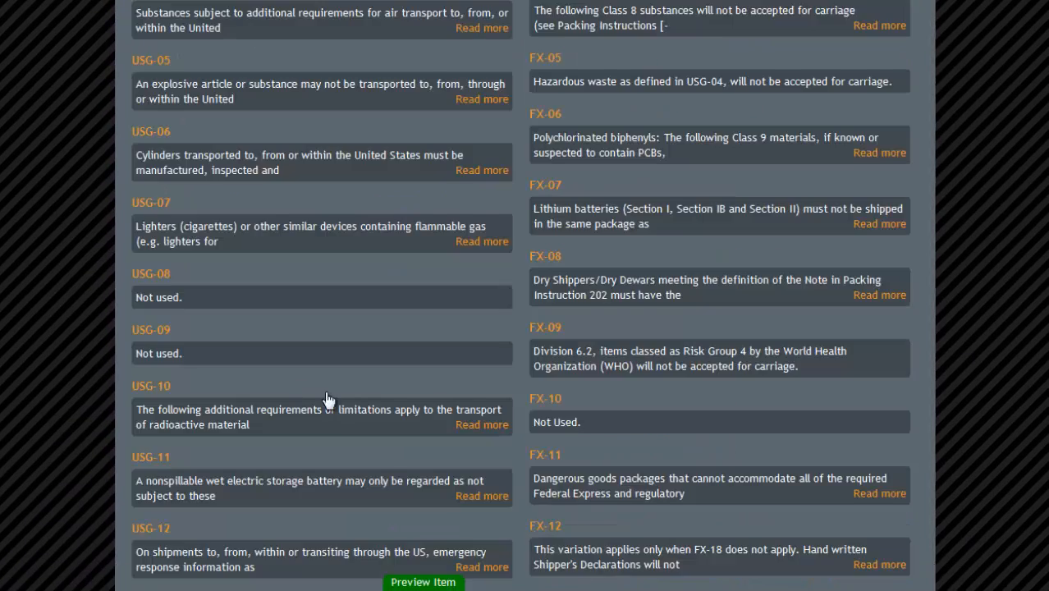
scroll(345, 410, down, 3)
scroll(366, 416, down, 4)
key(Tab)
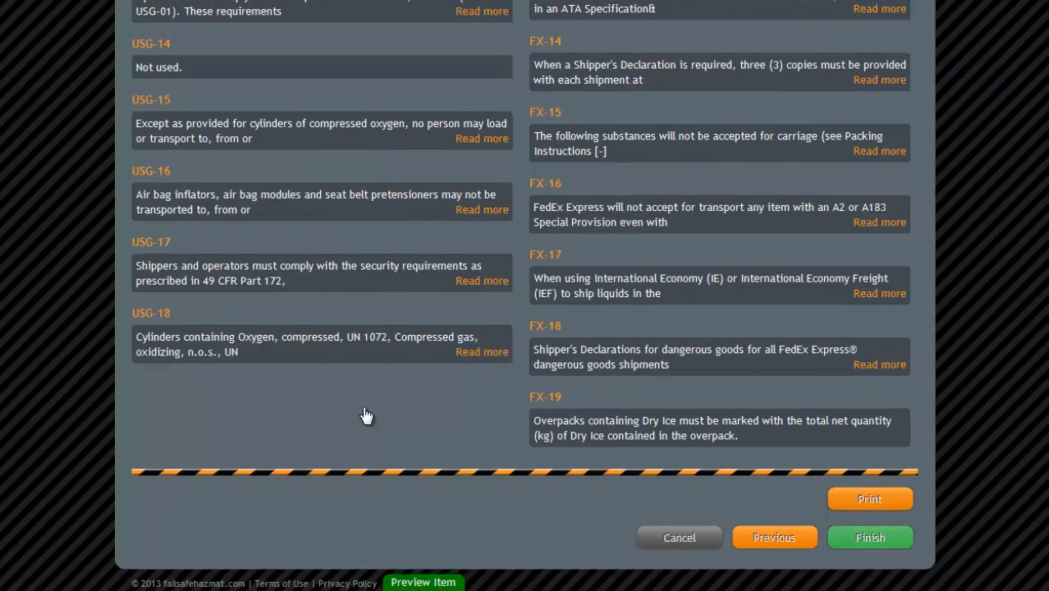
key(Return)
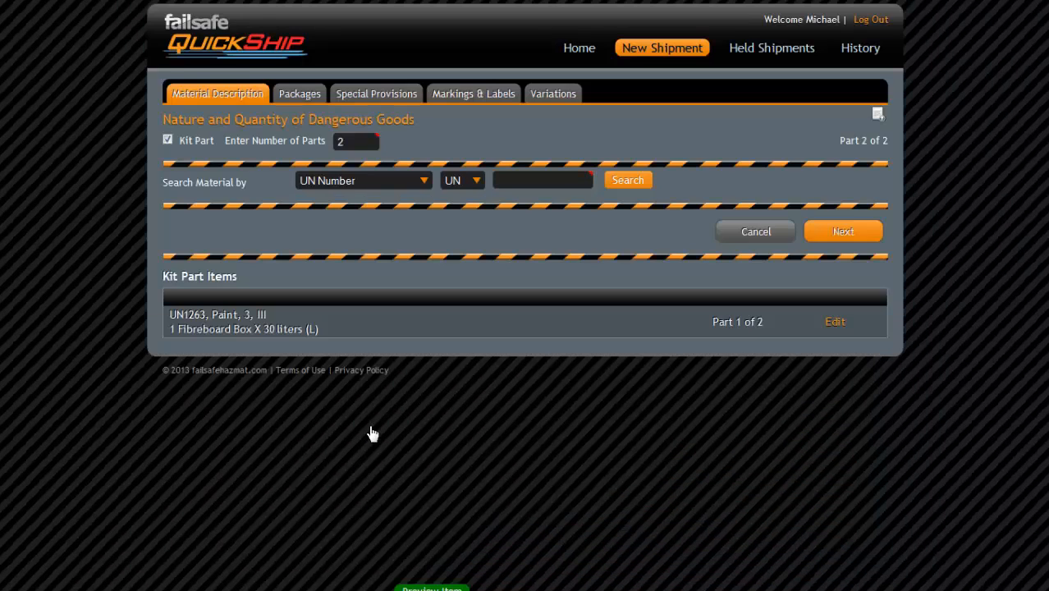
- Search UN 1263 and select Paint related material, packing group III, for part 2
text(1263)
key(Tab)
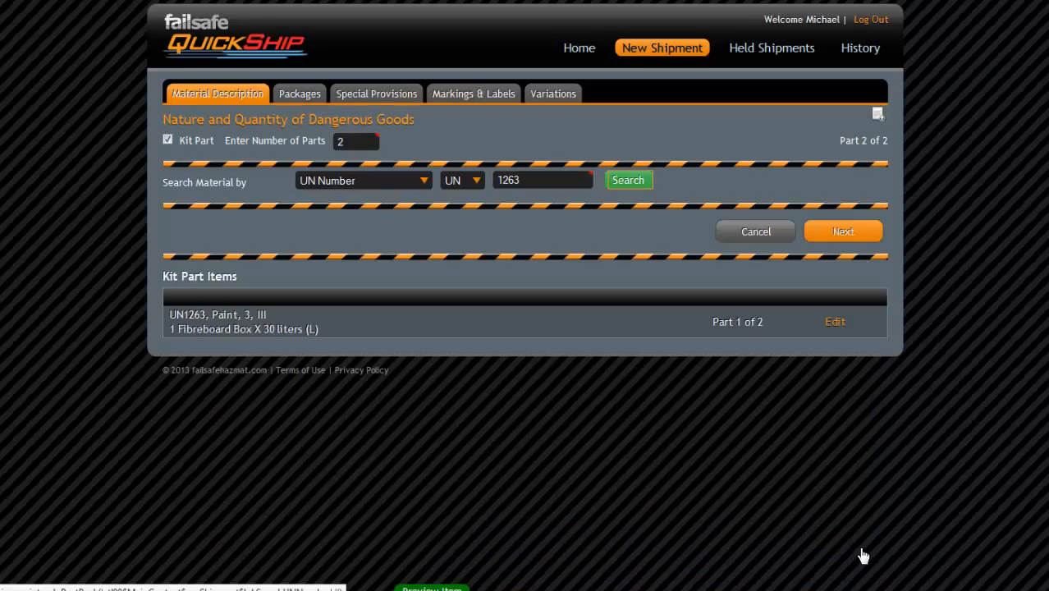
key(Return)
key(Tab)
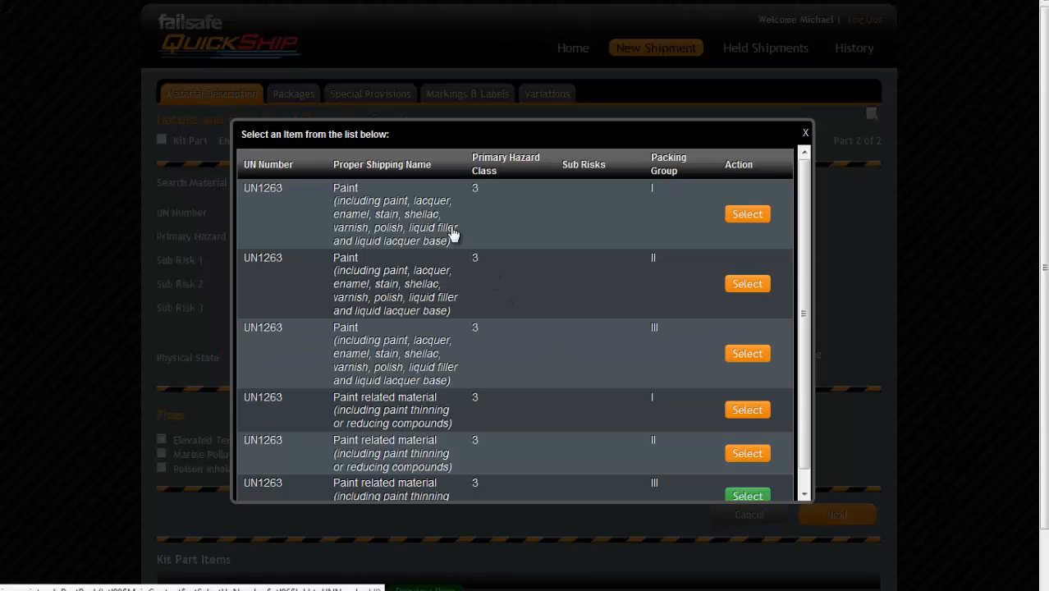
key(Return)
key(Tab)
key(Return)
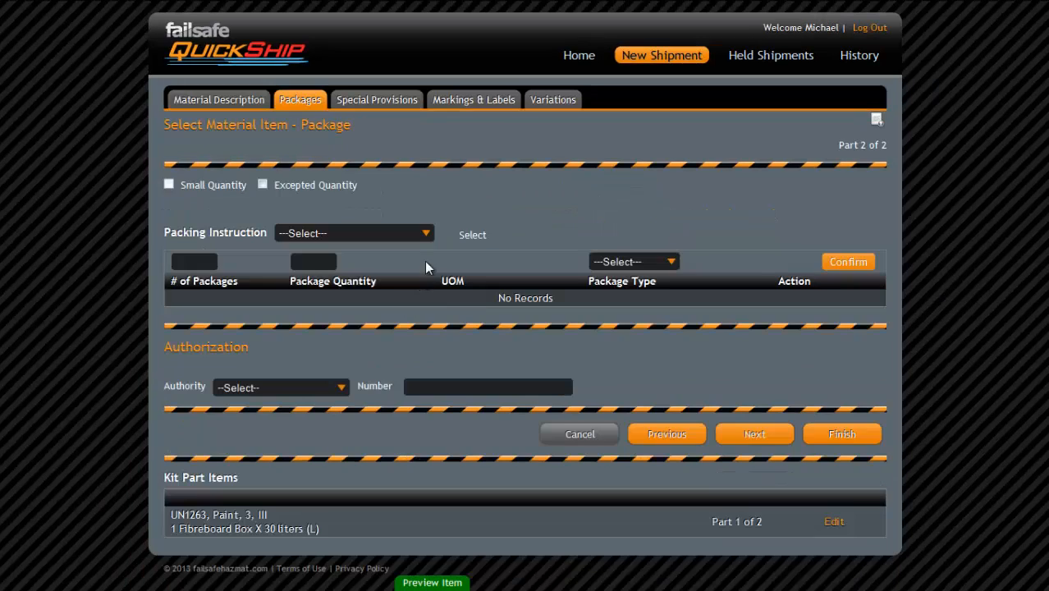
- Pack part 2 in one 30 L fibreboard box under instruction 355 (PCA PI)
click(426, 238)
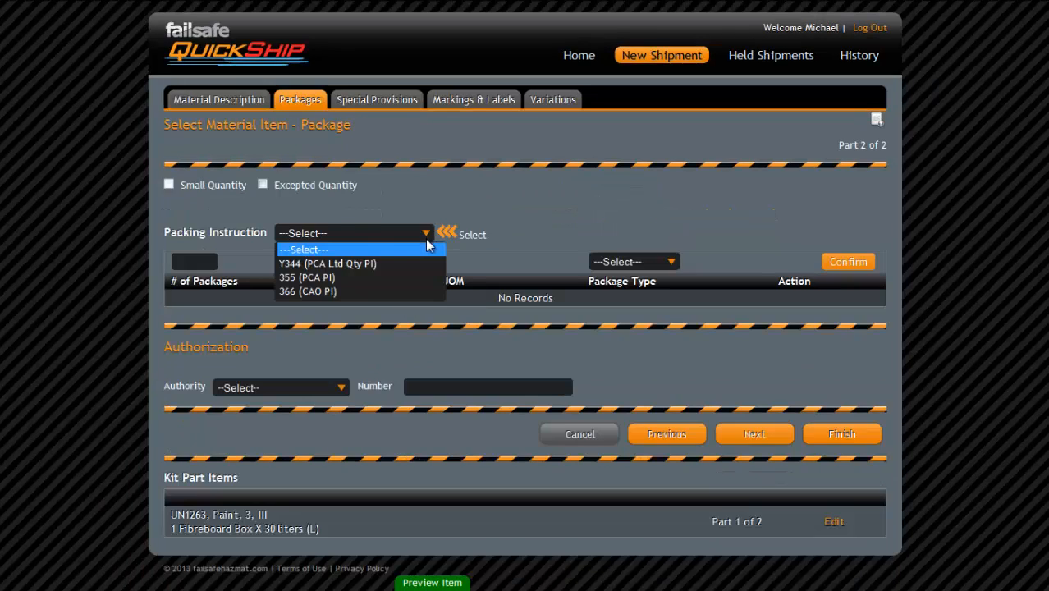
click(397, 279)
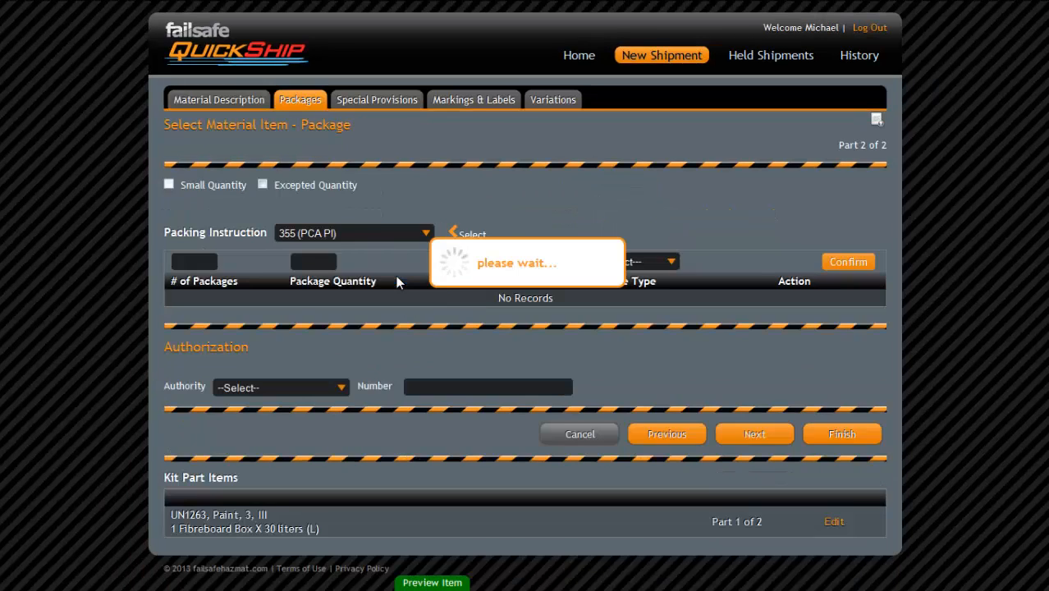
click(305, 263)
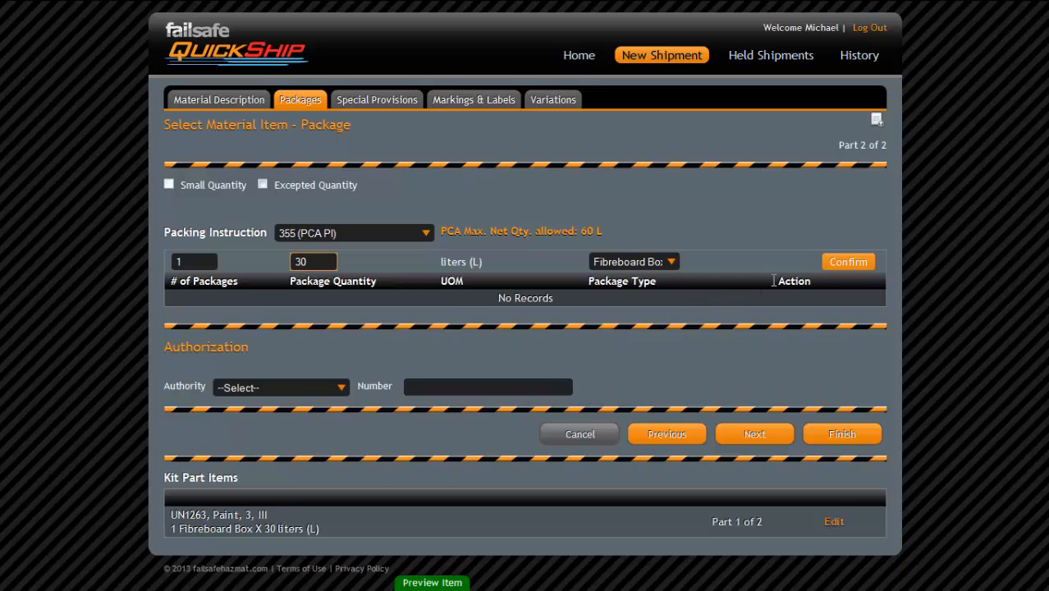
click(839, 264)
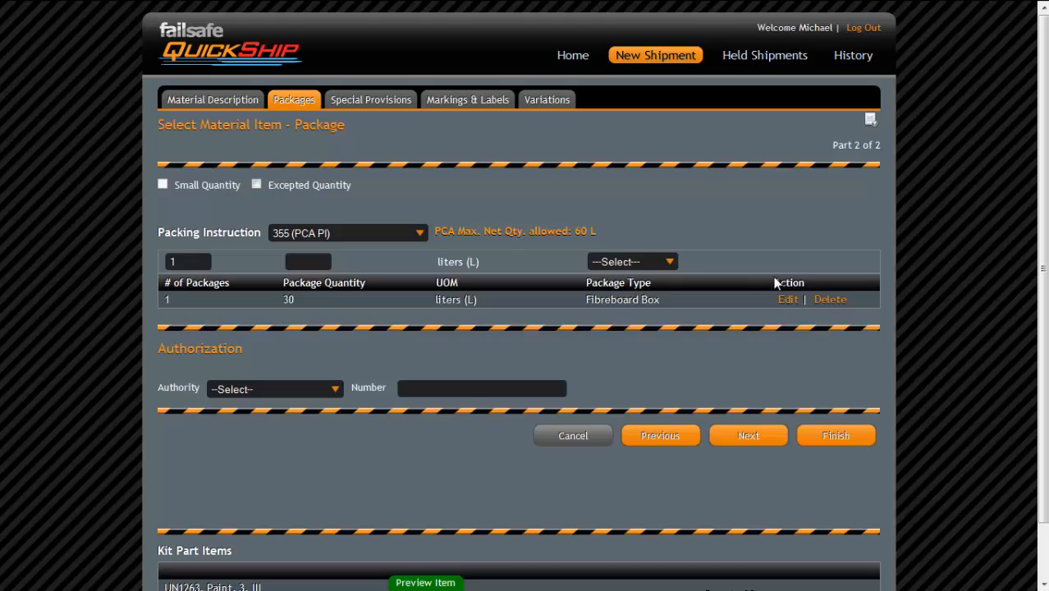
scroll(759, 281, down, 1)
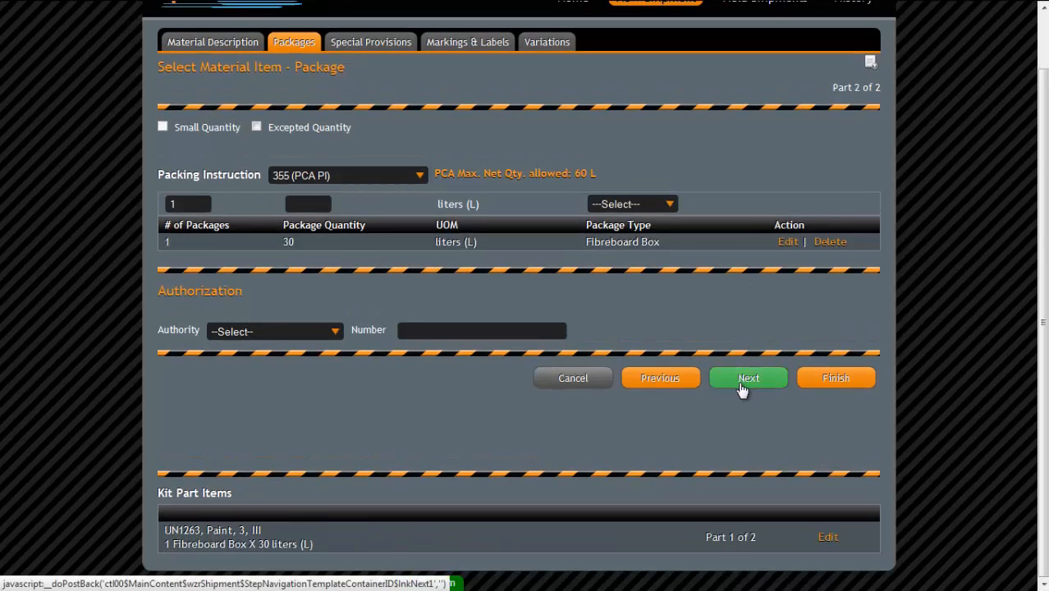
click(743, 383)
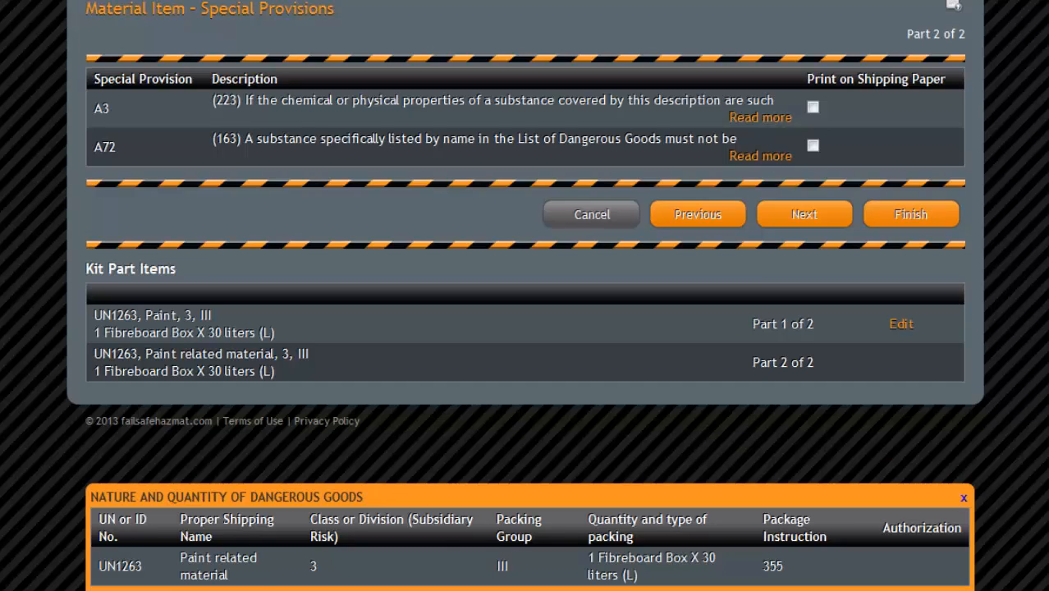
- Advance through part 2's special provisions and markings to the Shipment Summary
click(804, 215)
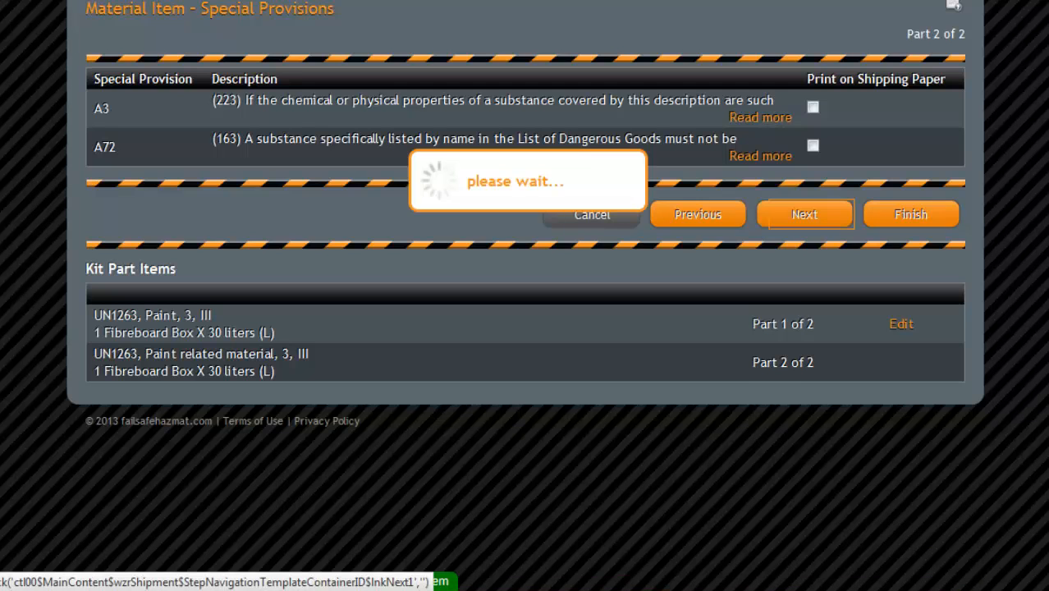
scroll(525, 295, down, 8)
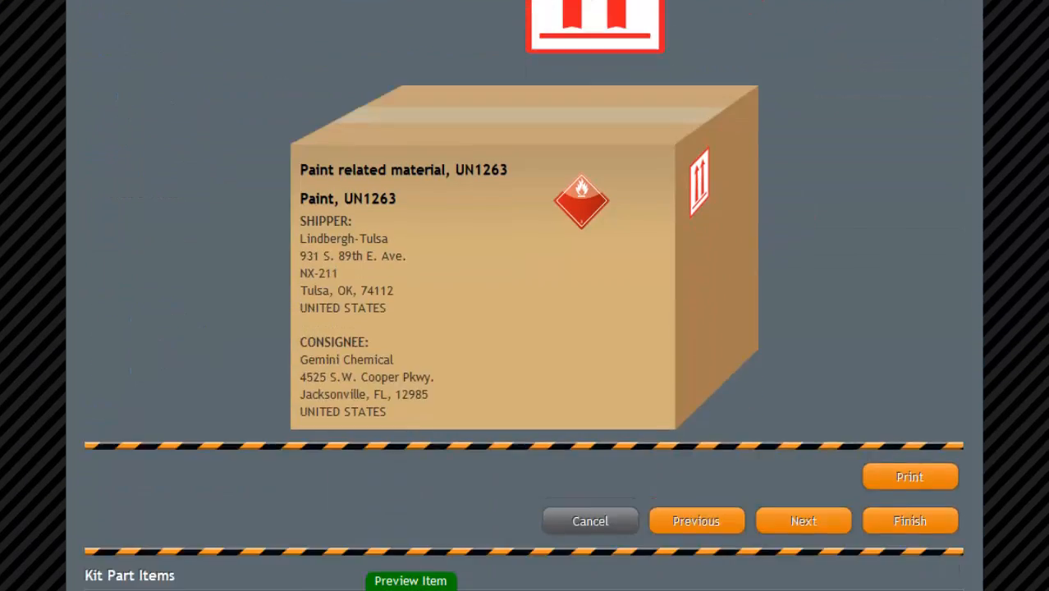
scroll(803, 375, down, 2)
click(803, 375)
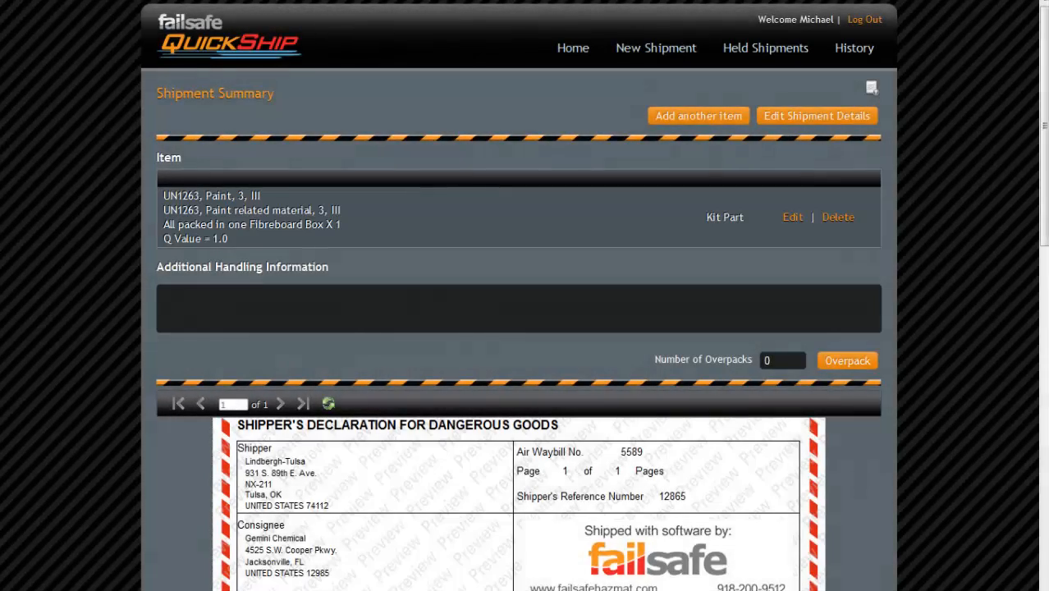
scroll(519, 328, down, 3)
scroll(519, 328, down, 2)
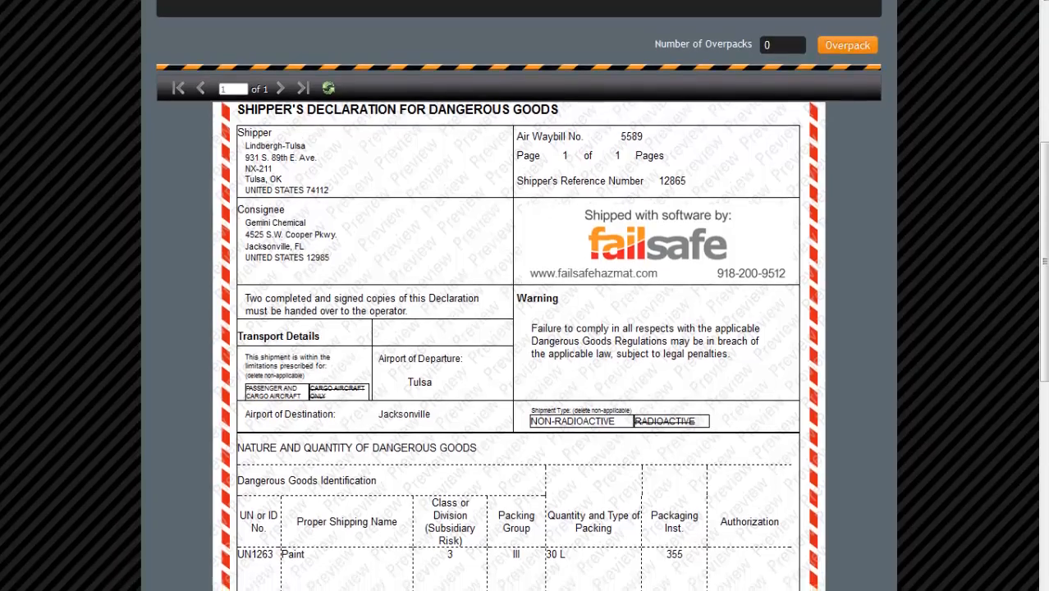
scroll(519, 328, down, 1)
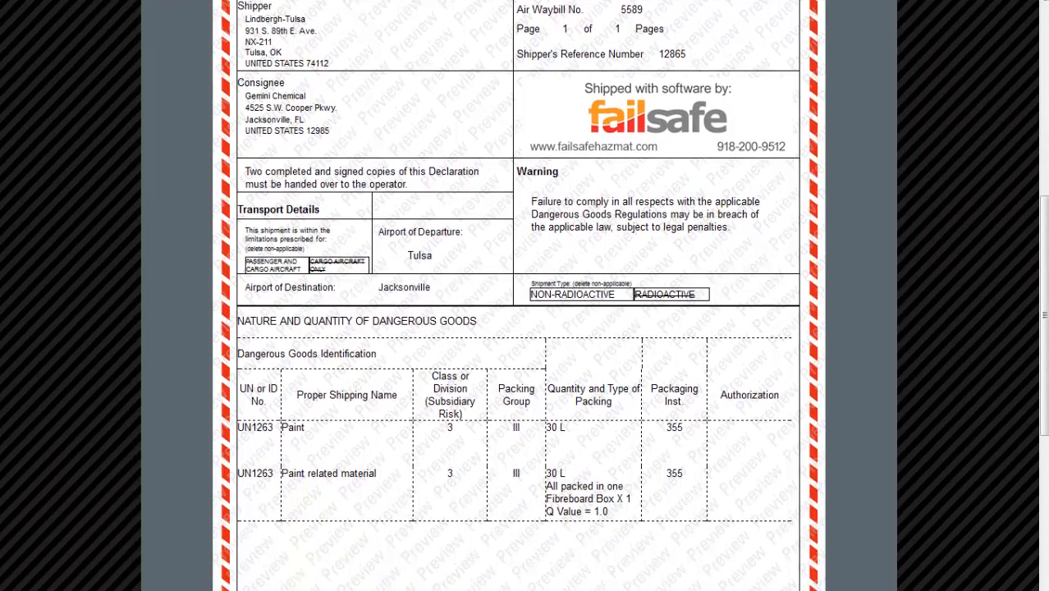
scroll(518, 328, up, 3)
scroll(518, 328, up, 2)
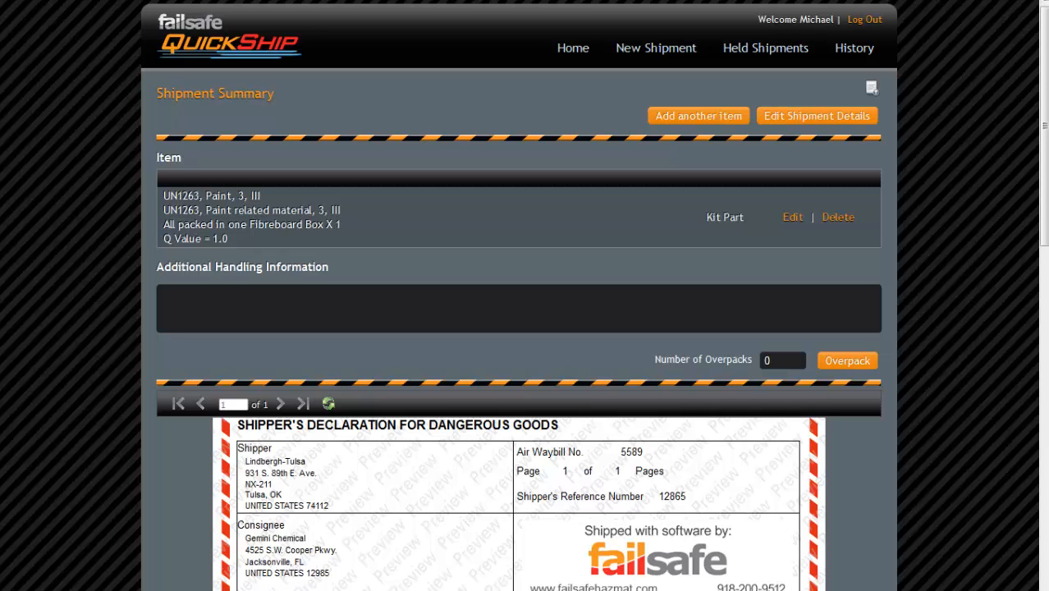
click(782, 360)
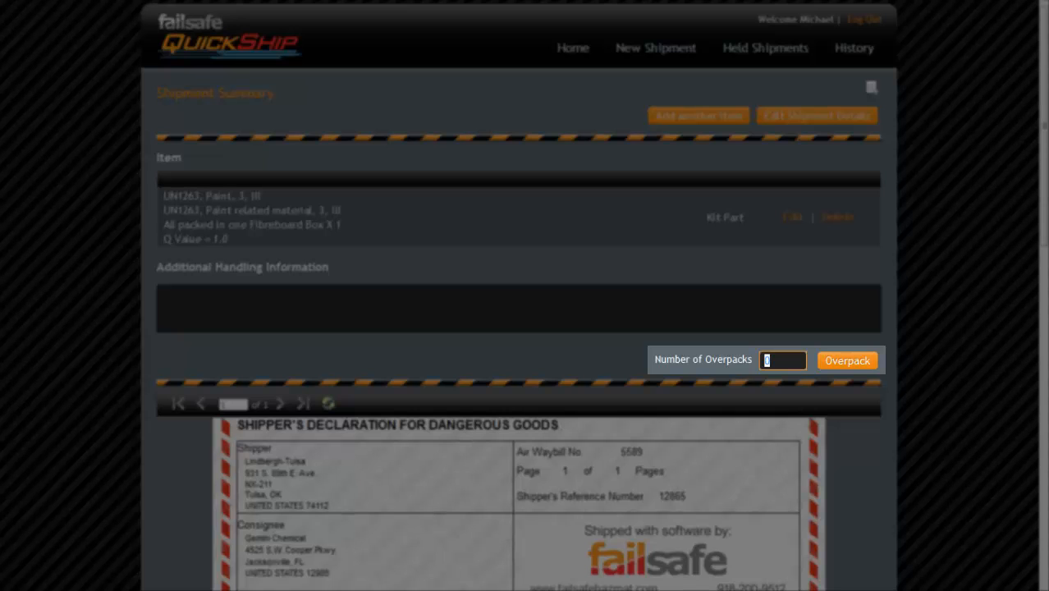
- Create 1 overpack and assign the kit's fibreboard box to Overpack 1
text(1)
key(Return)
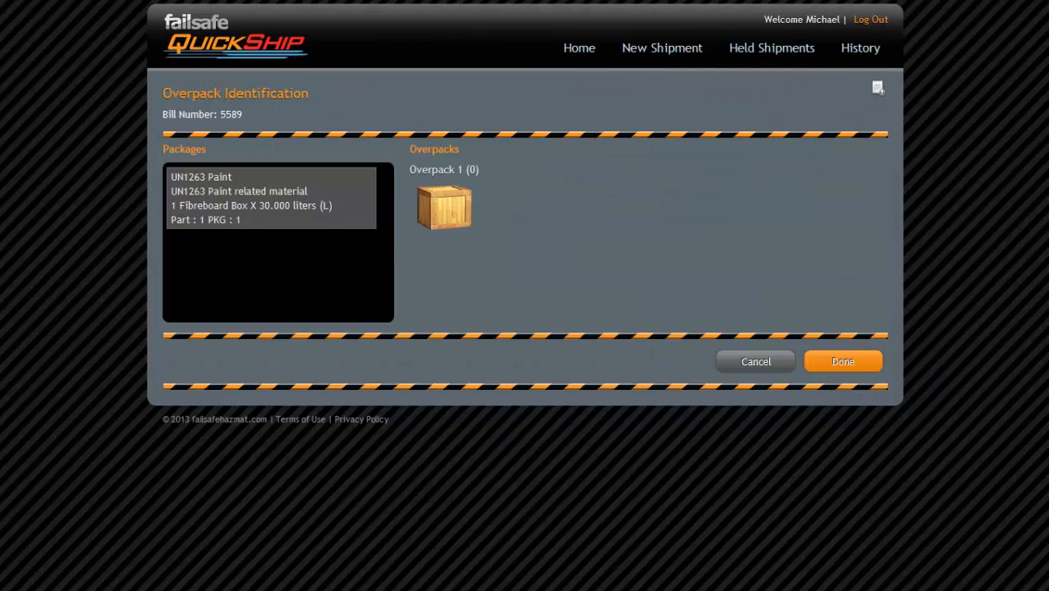
drag(271, 197, 443, 207)
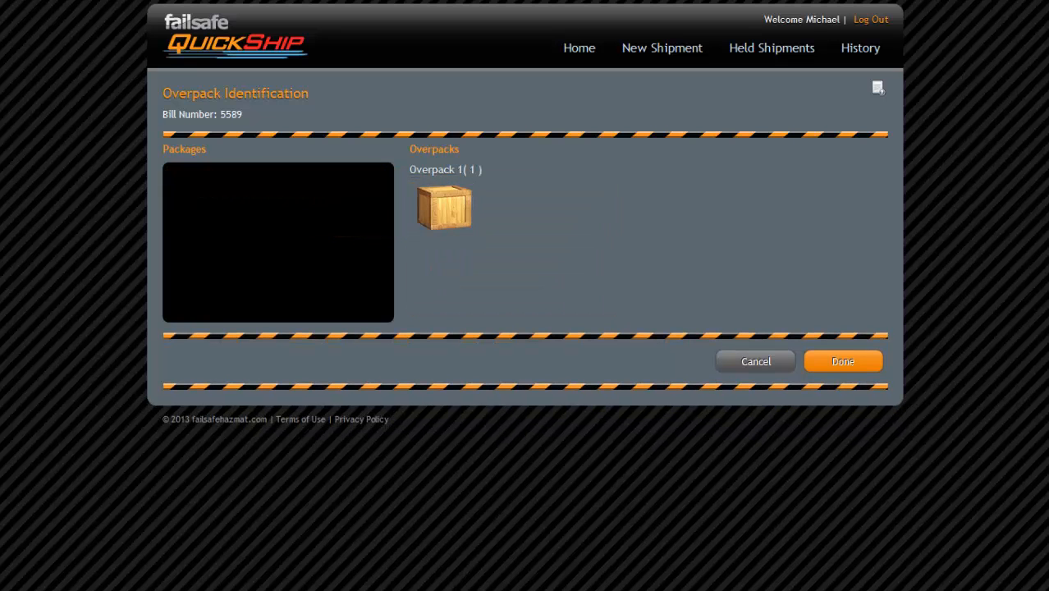
mouse_move(443, 207)
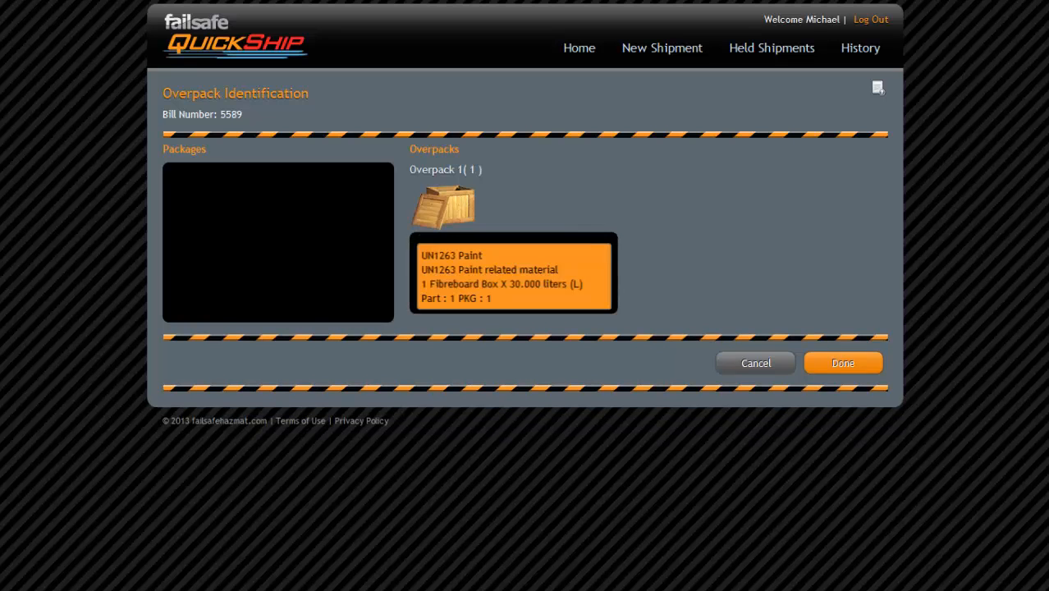
mouse_move(492, 271)
mouse_down()
mouse_move(296, 218)
mouse_move(251, 195)
mouse_up()
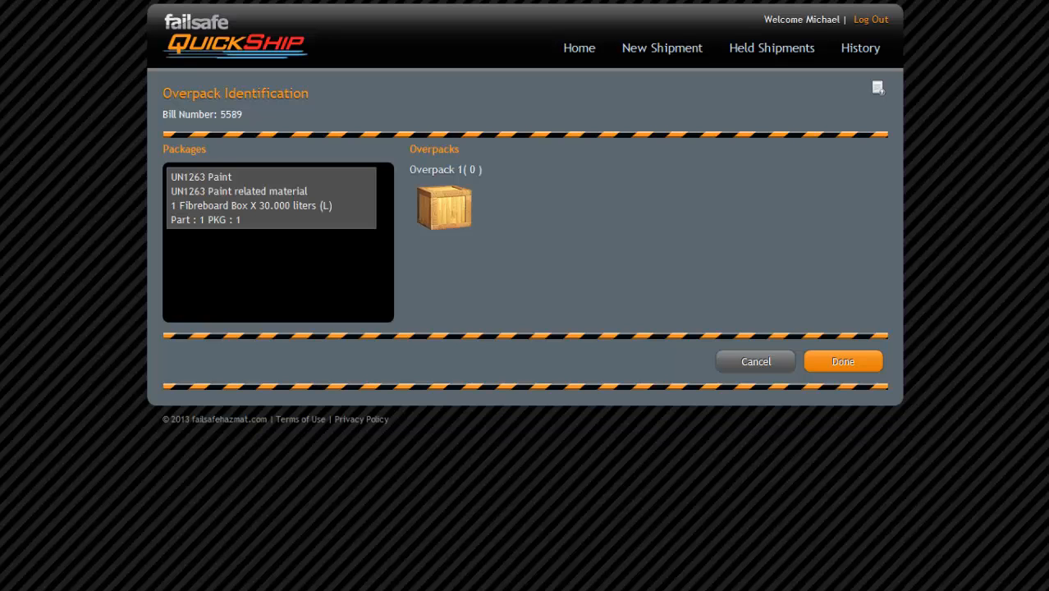
mouse_move(250, 195)
mouse_down()
mouse_move(477, 197)
mouse_move(459, 207)
mouse_up()
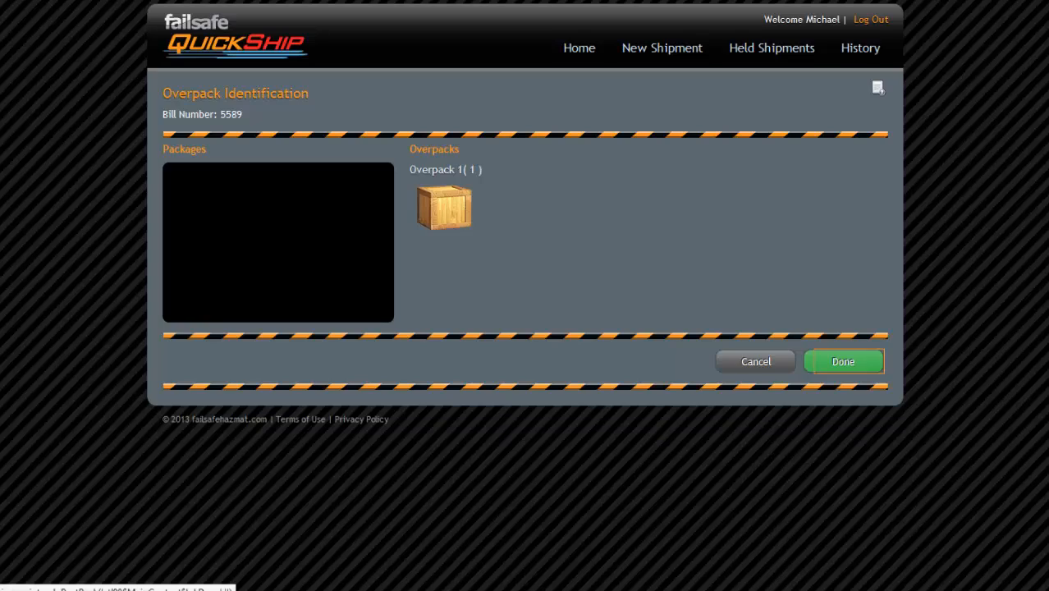
click(843, 362)
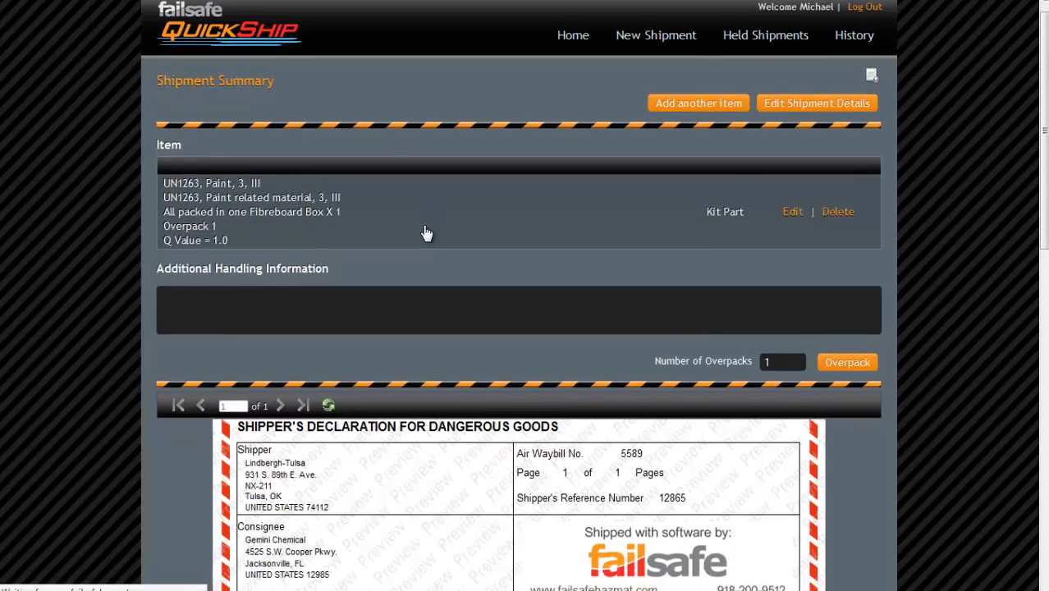
scroll(413, 254, down, 2)
scroll(413, 255, down, 5)
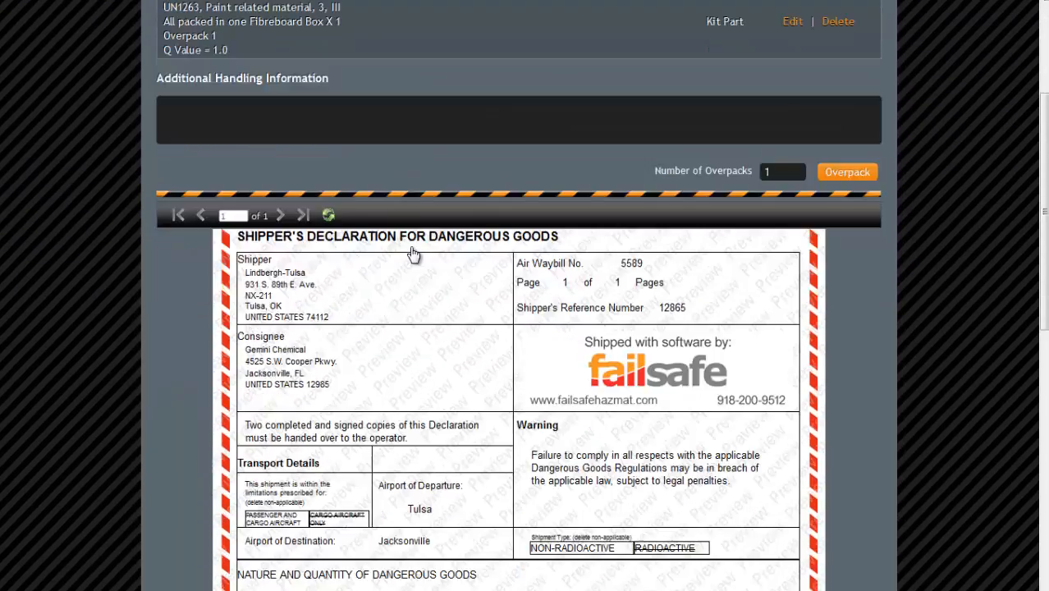